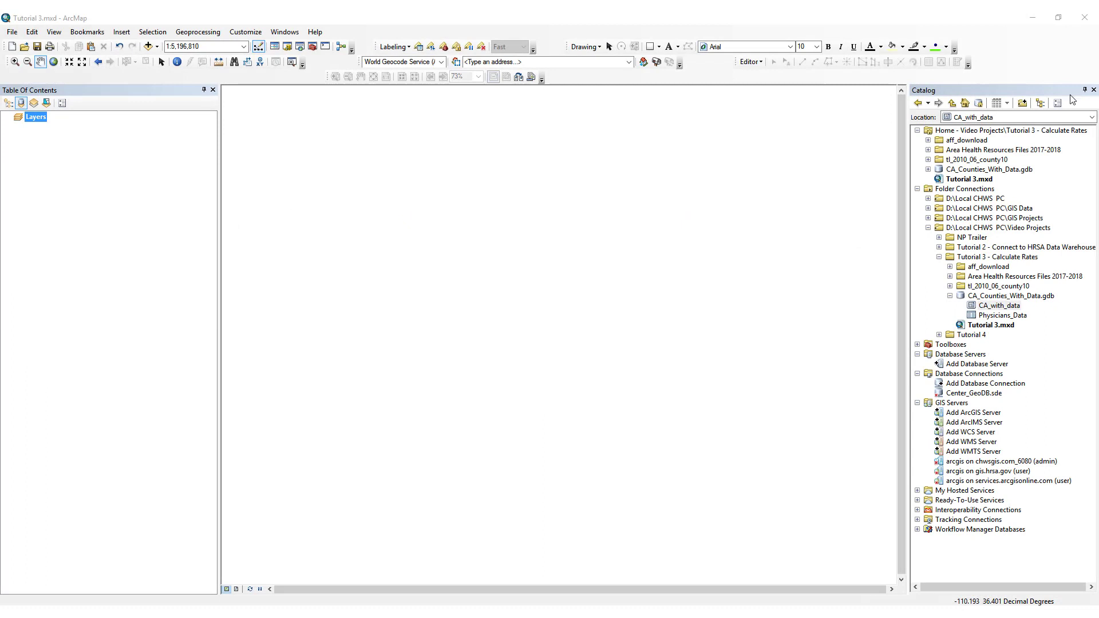
# - Add the CA_with_data counties to the map and open their attribute table
pyautogui.click(952, 25)
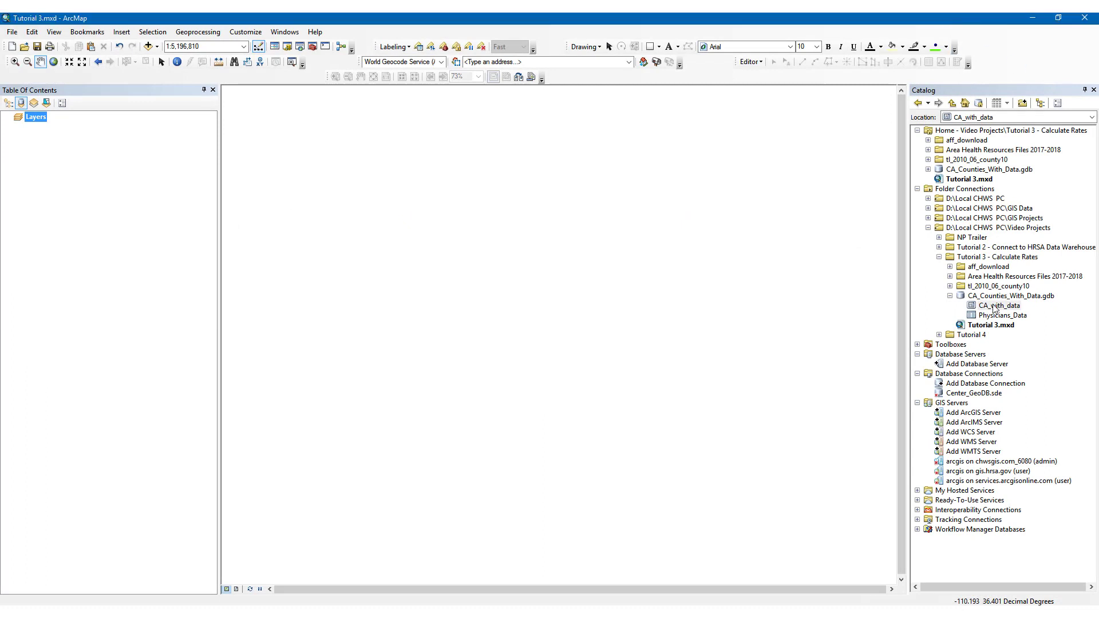
pyautogui.moveTo(994, 307)
pyautogui.mouseDown()
pyautogui.moveTo(371, 210)
pyautogui.moveTo(183, 195)
pyautogui.mouseUp()
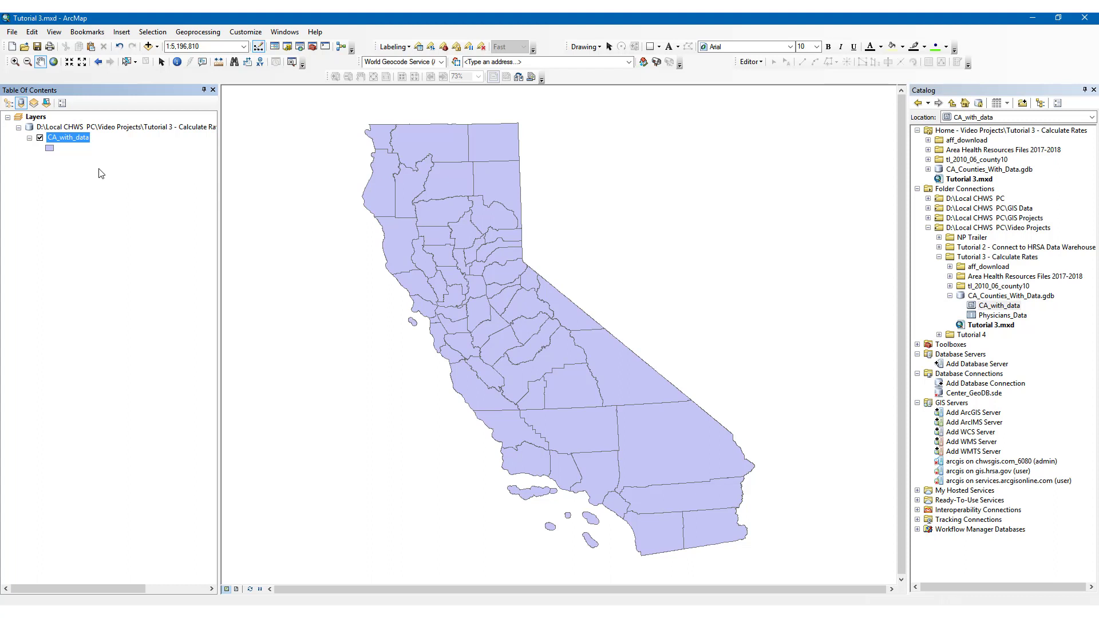
pyautogui.rightClick(84, 141)
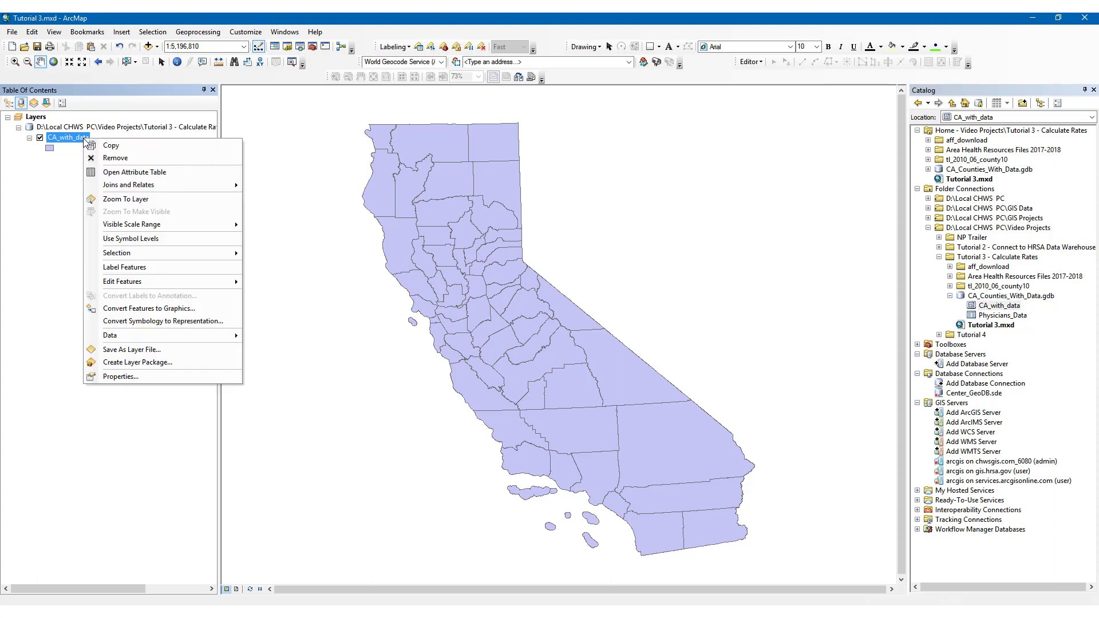
pyautogui.click(197, 179)
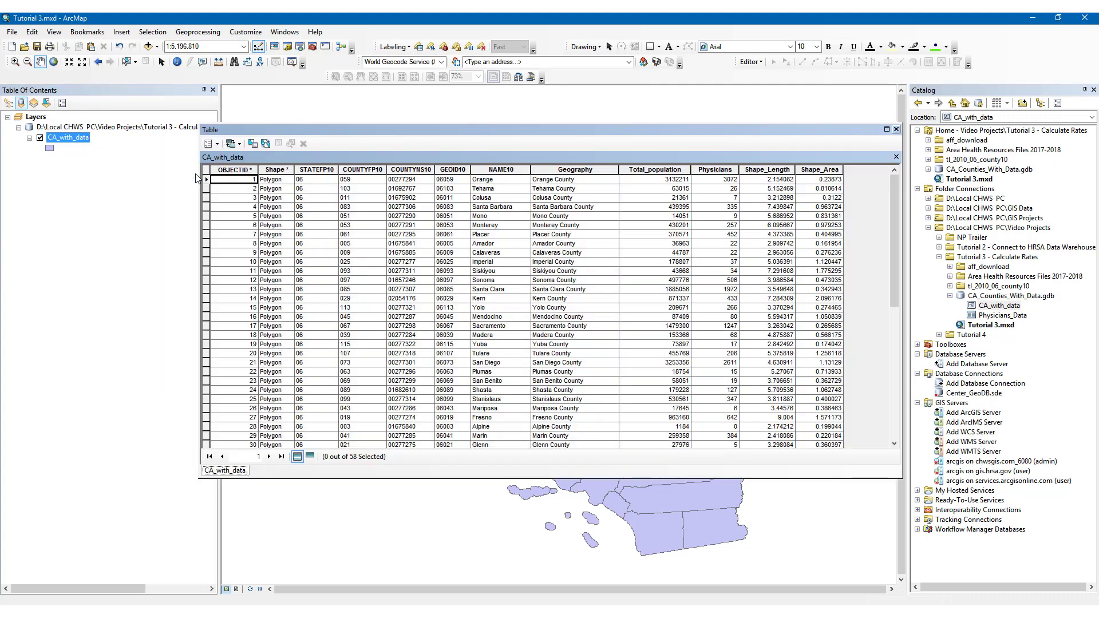
# - Add a new Short Integer field named Ratio to the attribute table
pyautogui.click(217, 145)
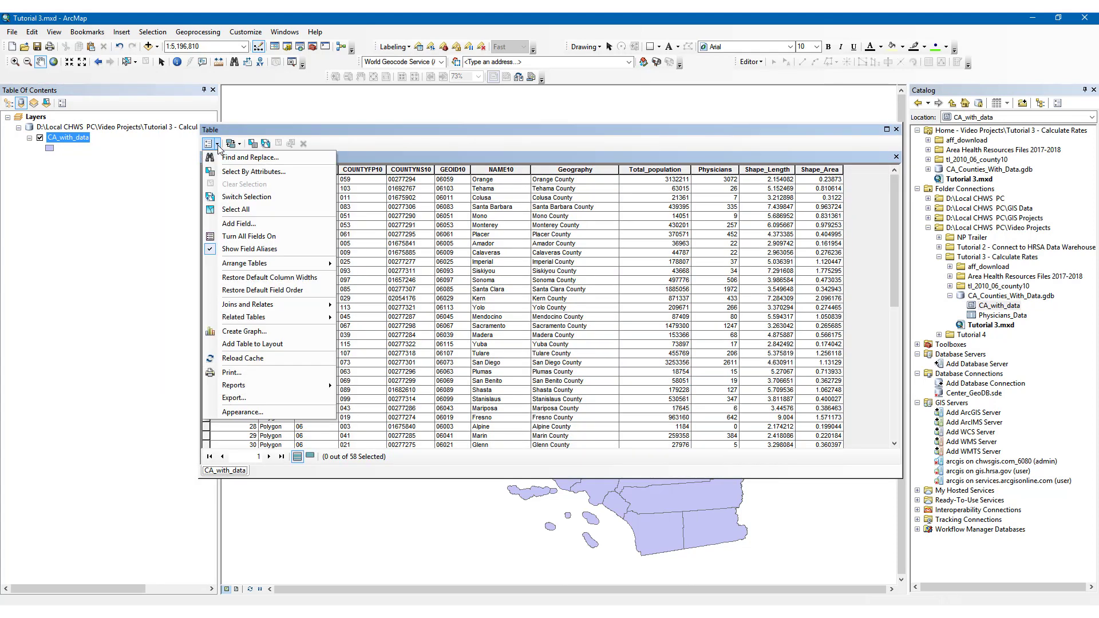
pyautogui.click(245, 224)
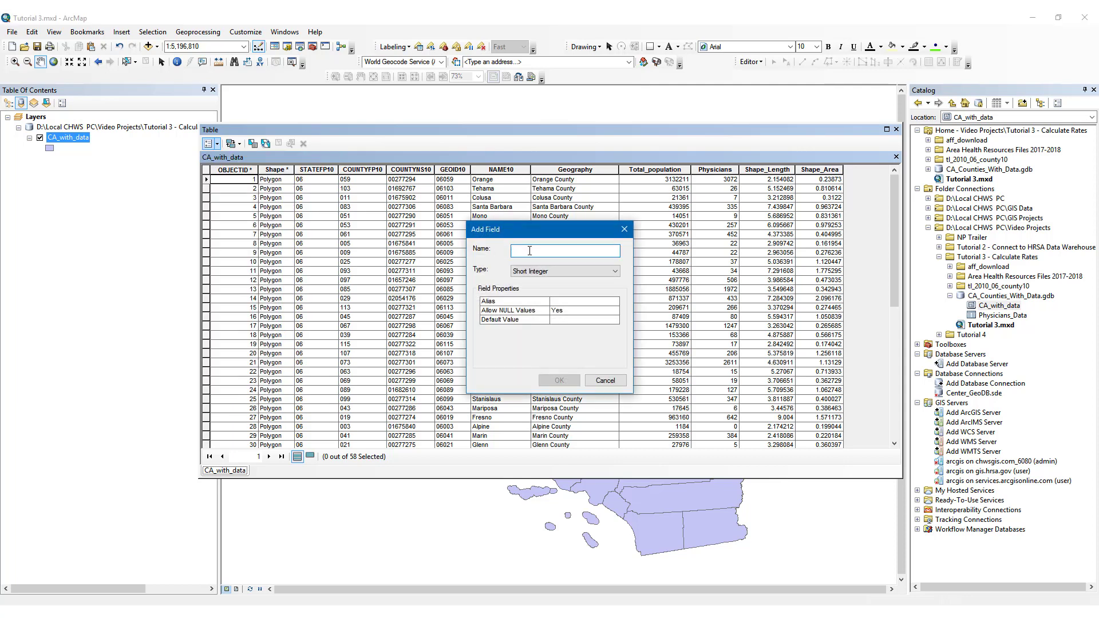
pyautogui.write('Ratio')
pyautogui.click(560, 381)
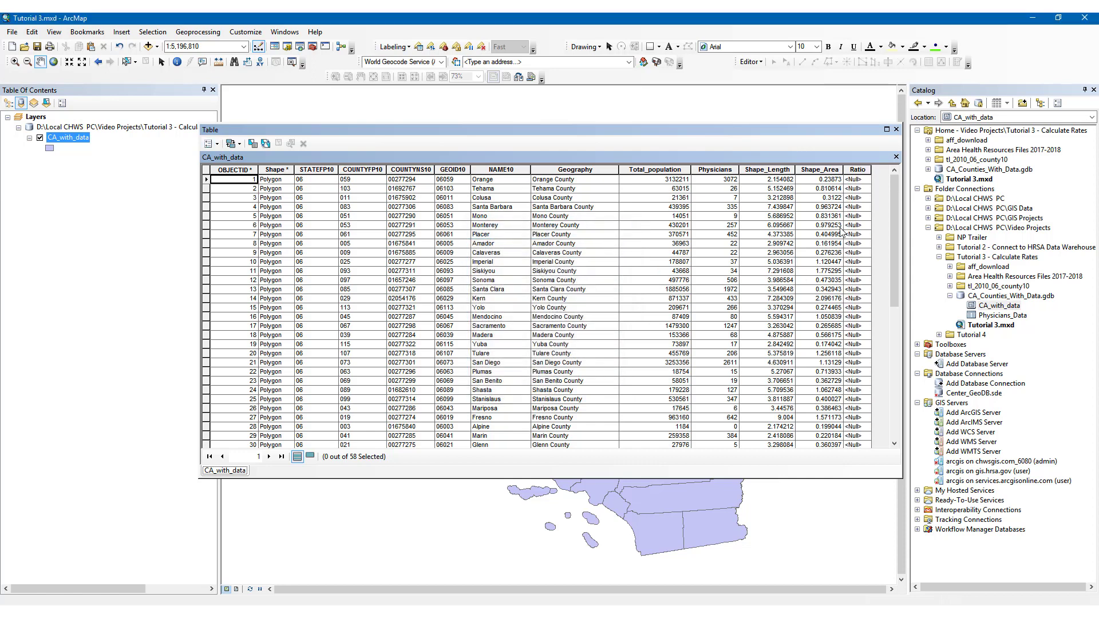
pyautogui.click(857, 170)
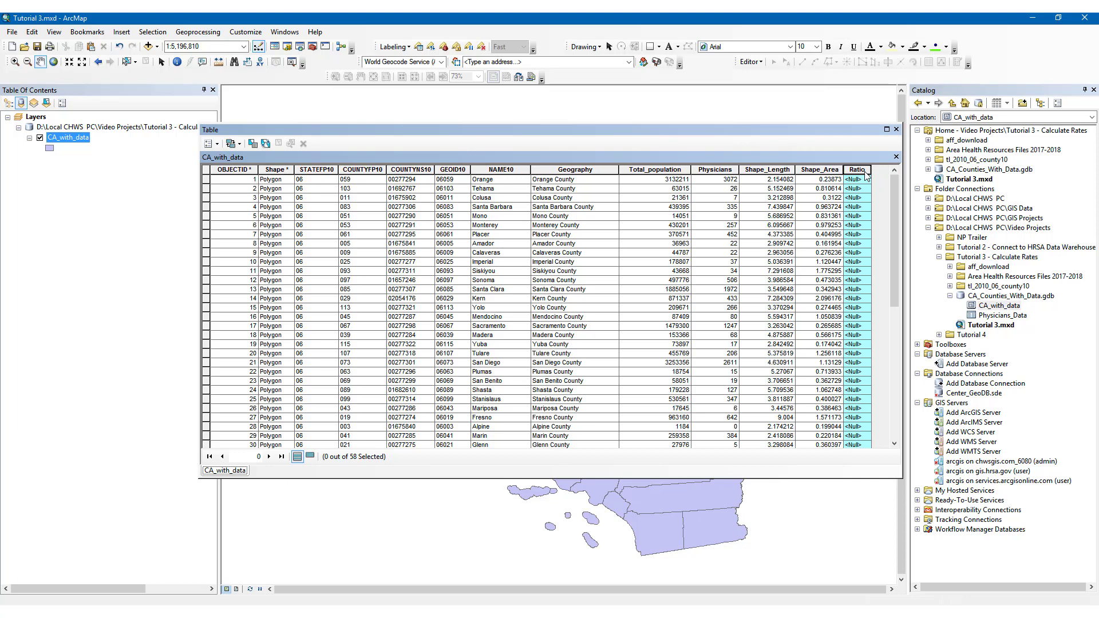
# - Calculate Ratio as Total_population / Physicians for every county
pyautogui.rightClick(860, 173)
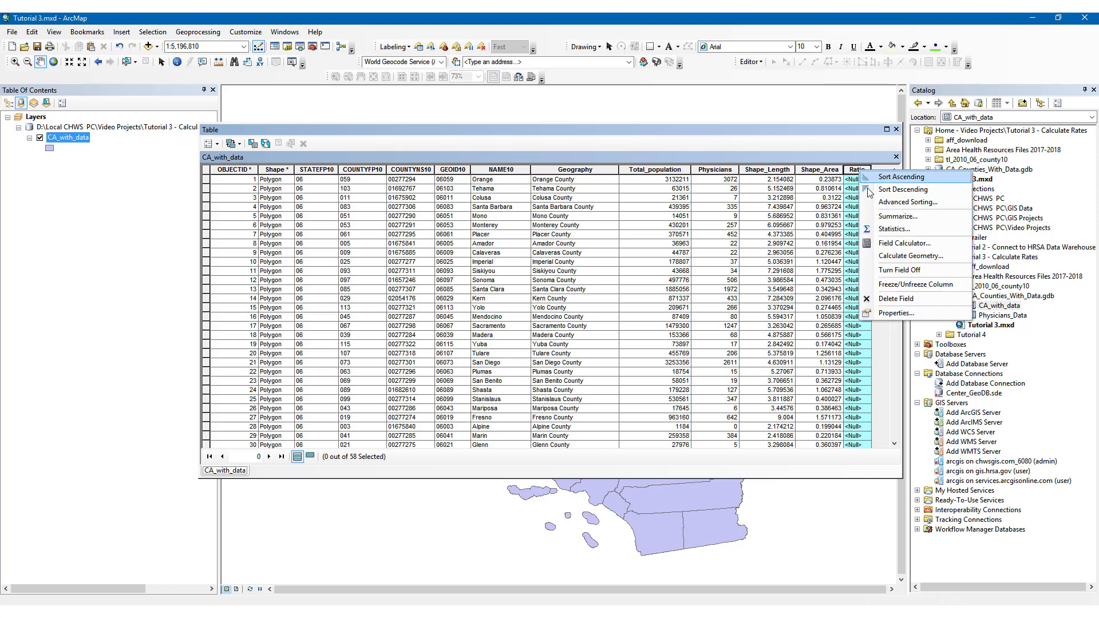
pyautogui.click(931, 250)
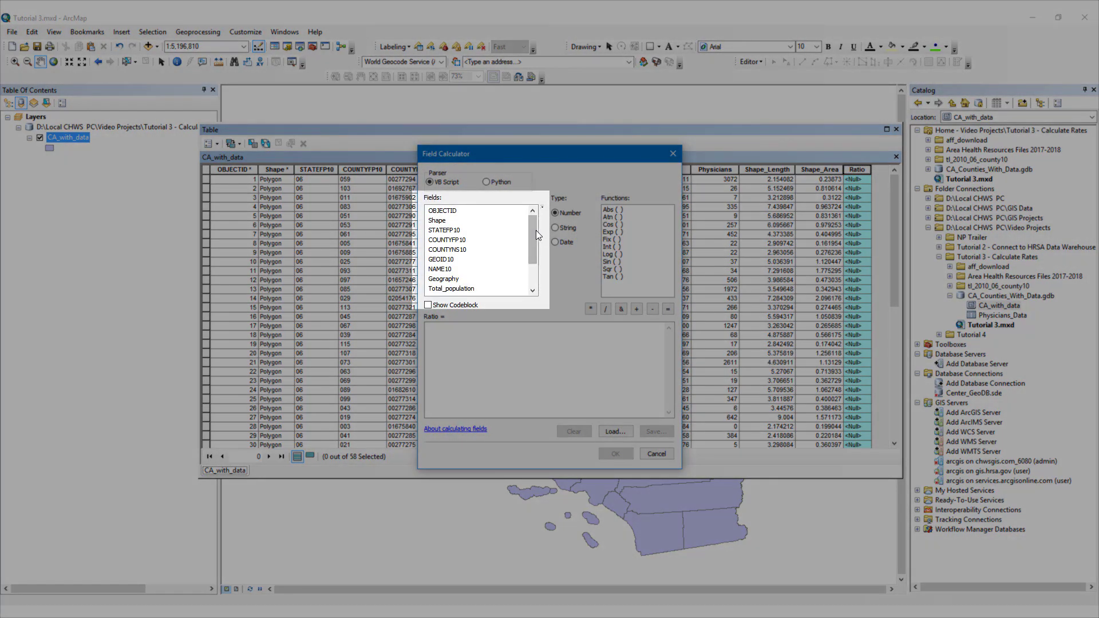
pyautogui.moveTo(536, 233); pyautogui.dragTo(537, 261)
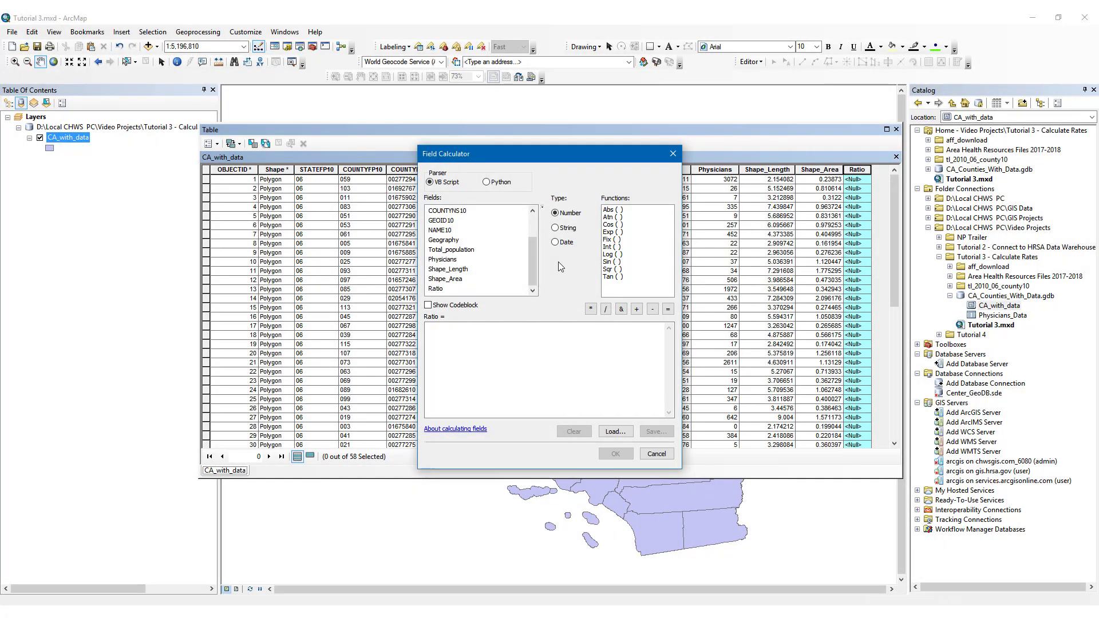
pyautogui.doubleClick(460, 250)
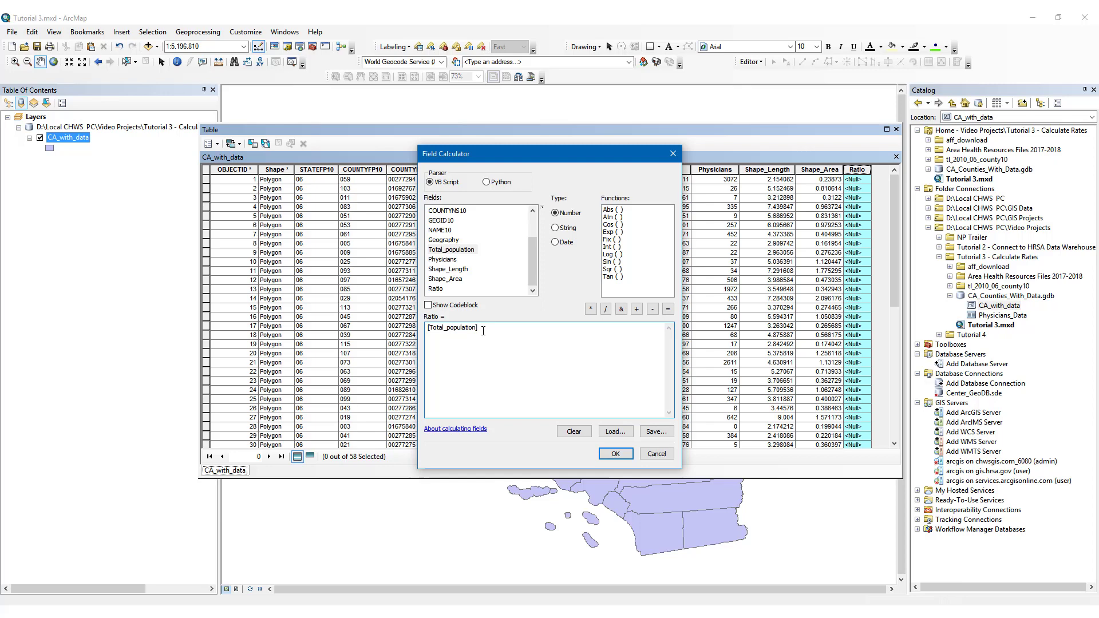
pyautogui.doubleClick(444, 260)
pyautogui.click(616, 454)
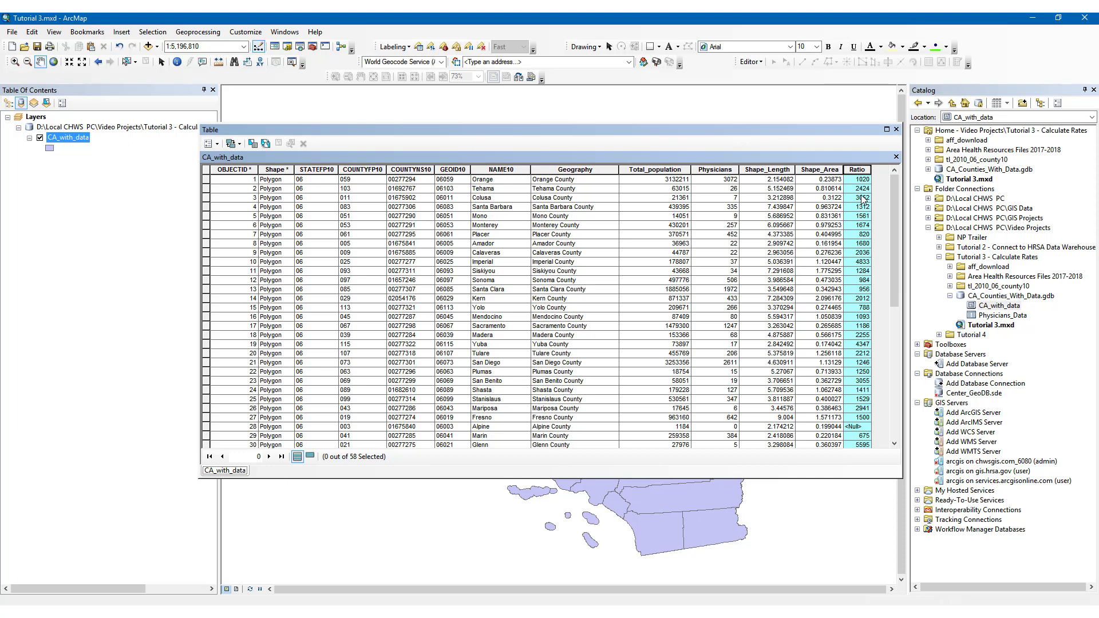
pyautogui.moveTo(894, 192)
pyautogui.mouseDown()
pyautogui.moveTo(905, 322)
pyautogui.moveTo(895, 340)
pyautogui.moveTo(909, 197)
pyautogui.mouseUp()
# - Clear the Ratio column selection and close the CA_with_data attribute table
pyautogui.click(217, 169)
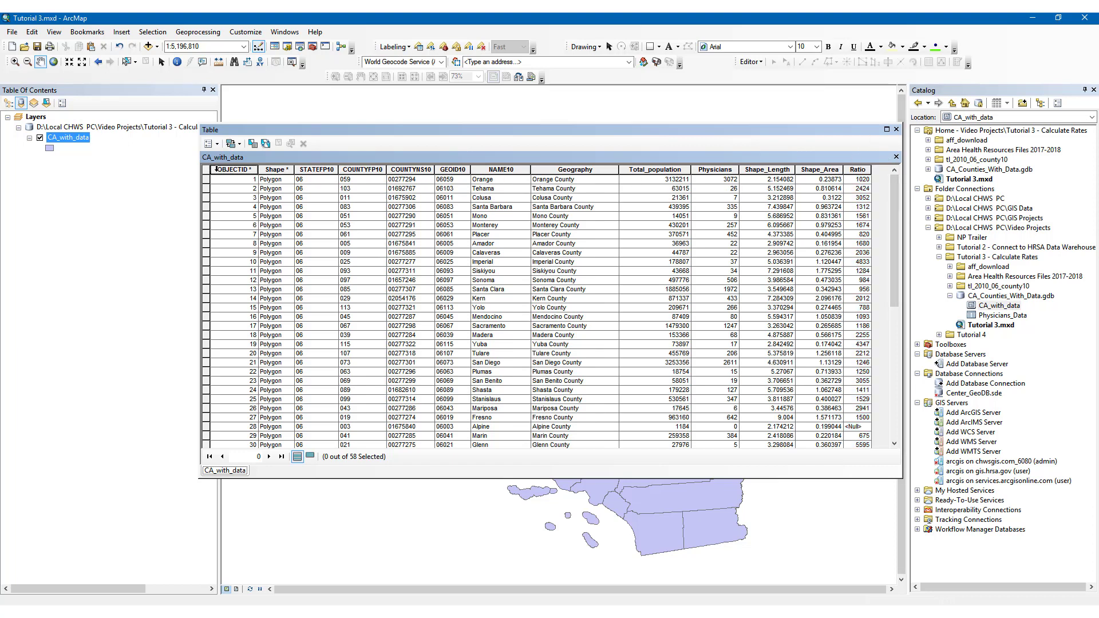
pyautogui.click(897, 129)
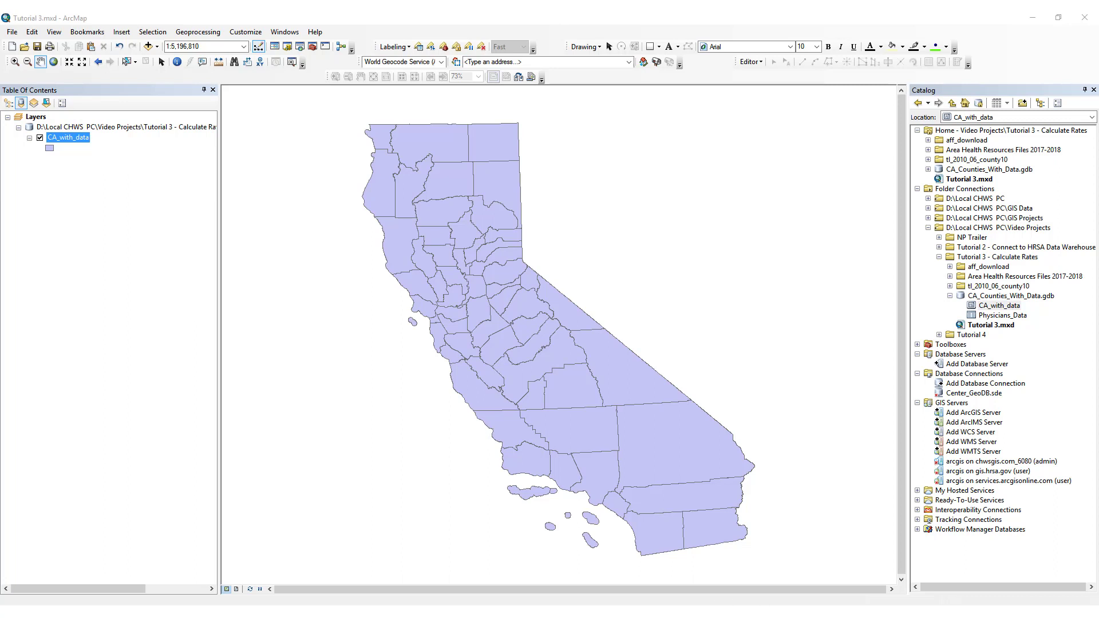
# - Symbolize CA_with_data with Quantities > Graduated colors using the Ratio field
pyautogui.rightClick(85, 140)
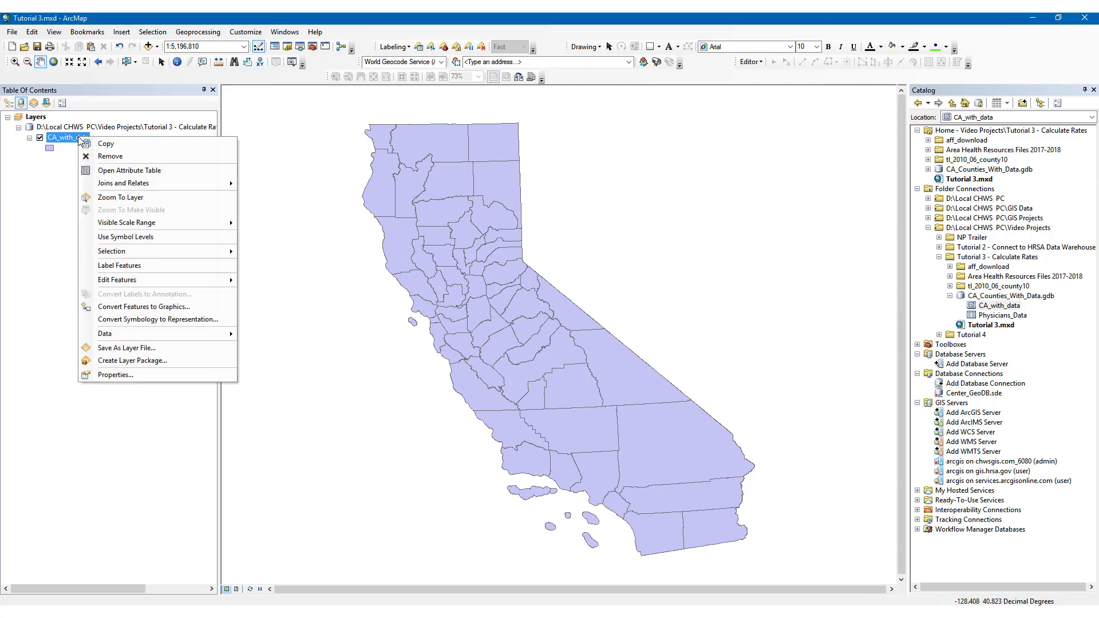
pyautogui.click(135, 375)
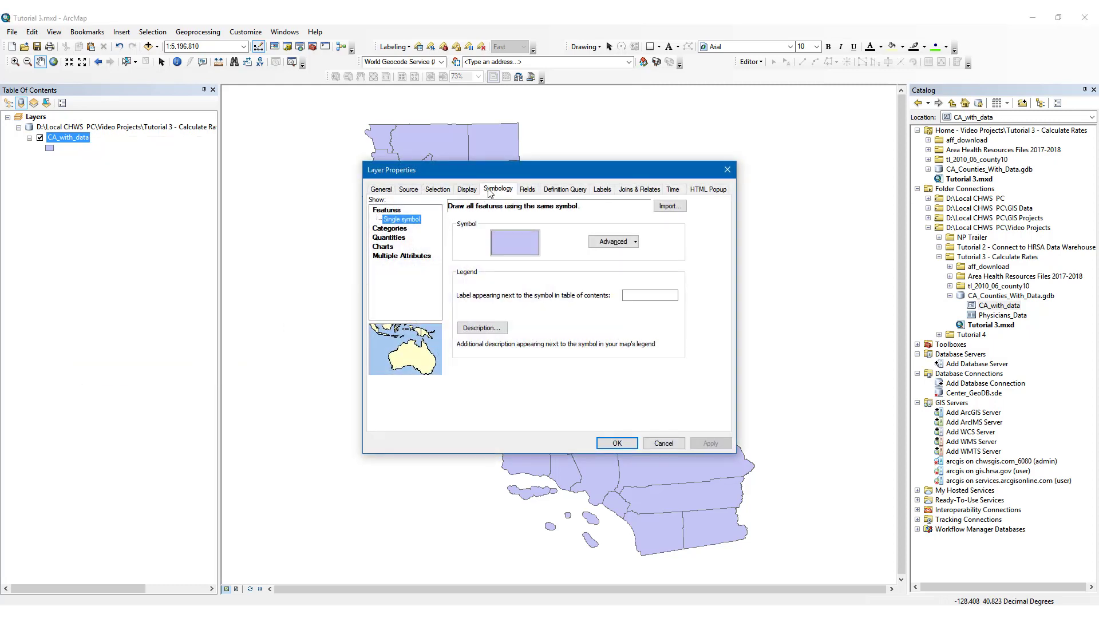
pyautogui.click(511, 193)
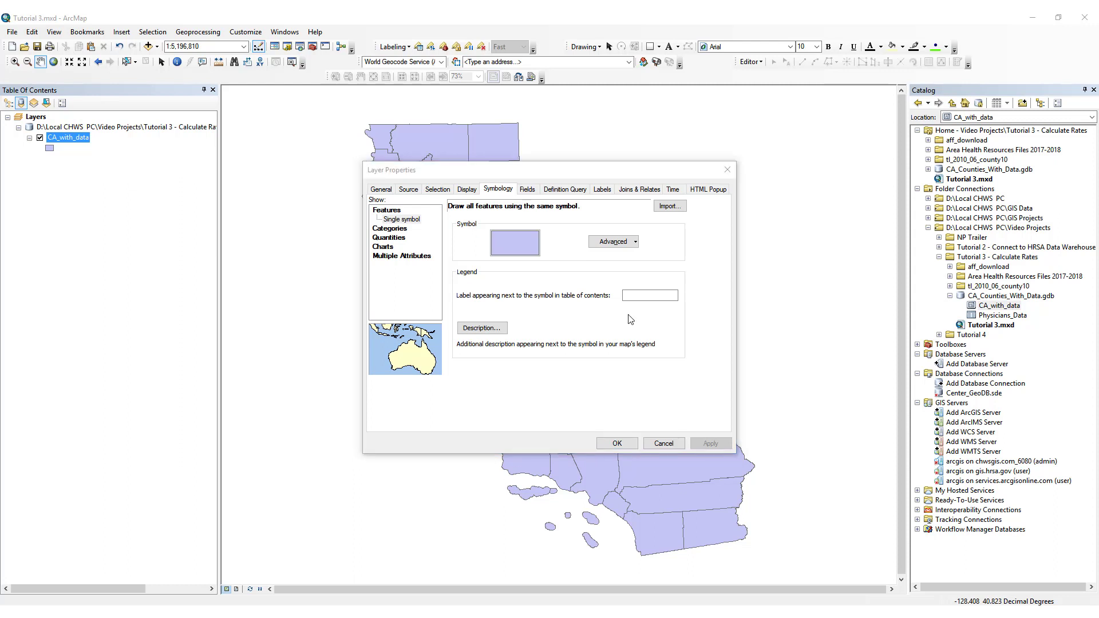
pyautogui.click(390, 237)
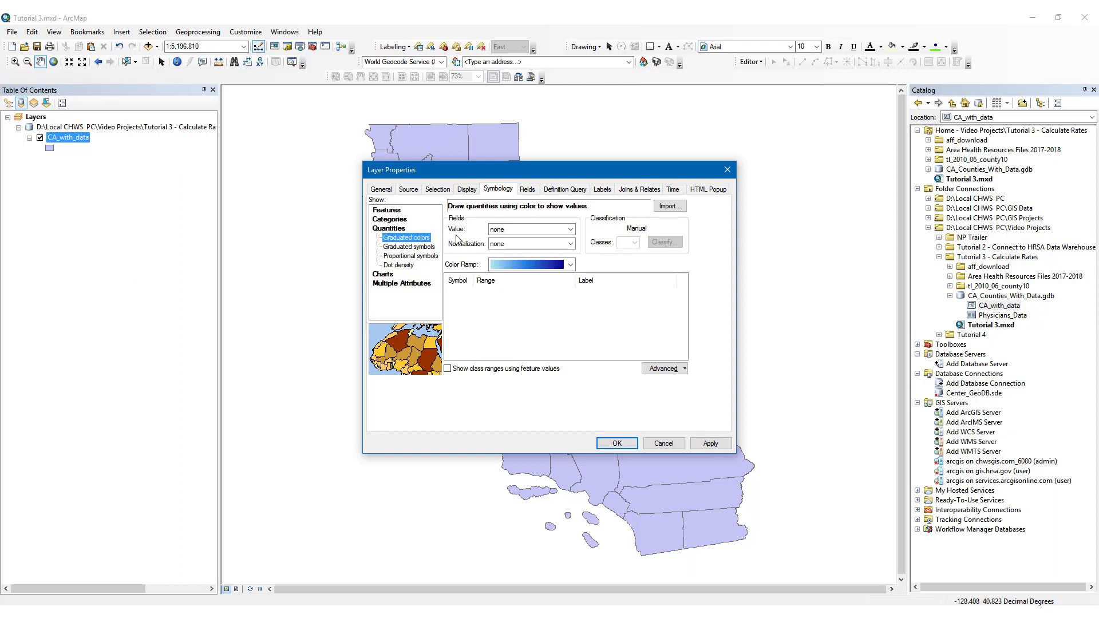
pyautogui.click(570, 231)
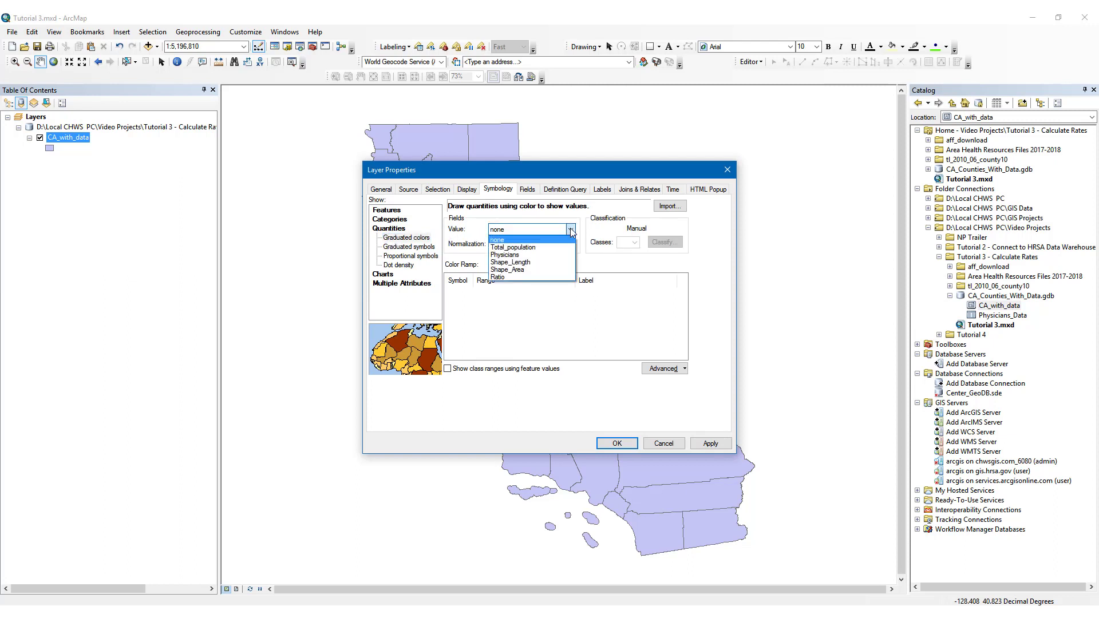
pyautogui.click(543, 277)
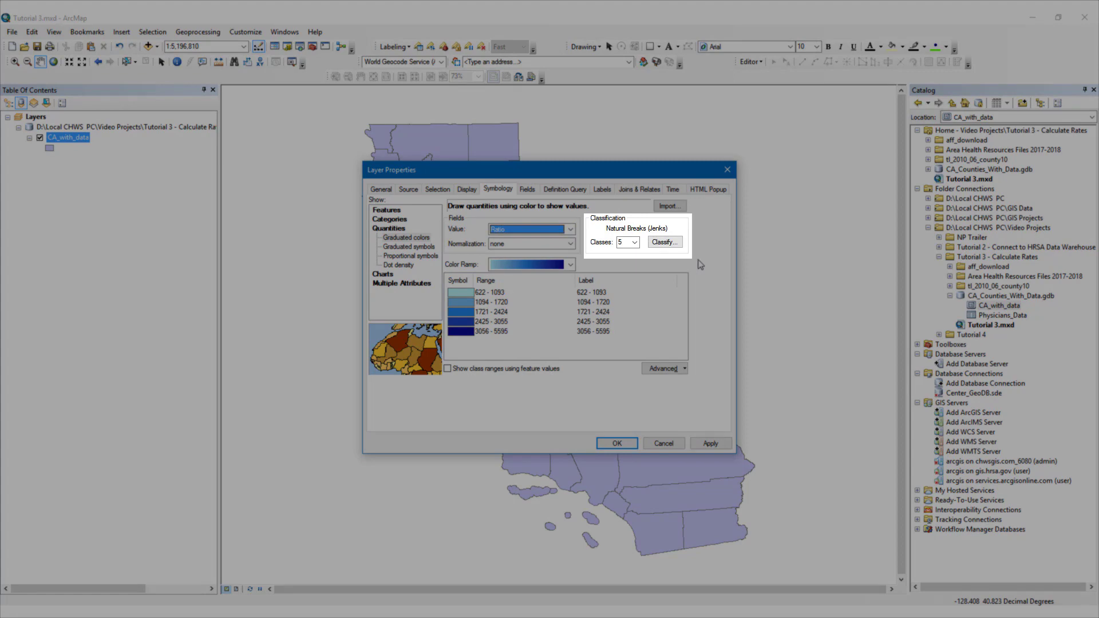
# - Set the classification method to Quantile and apply the five Ratio classes to the map
pyautogui.click(664, 242)
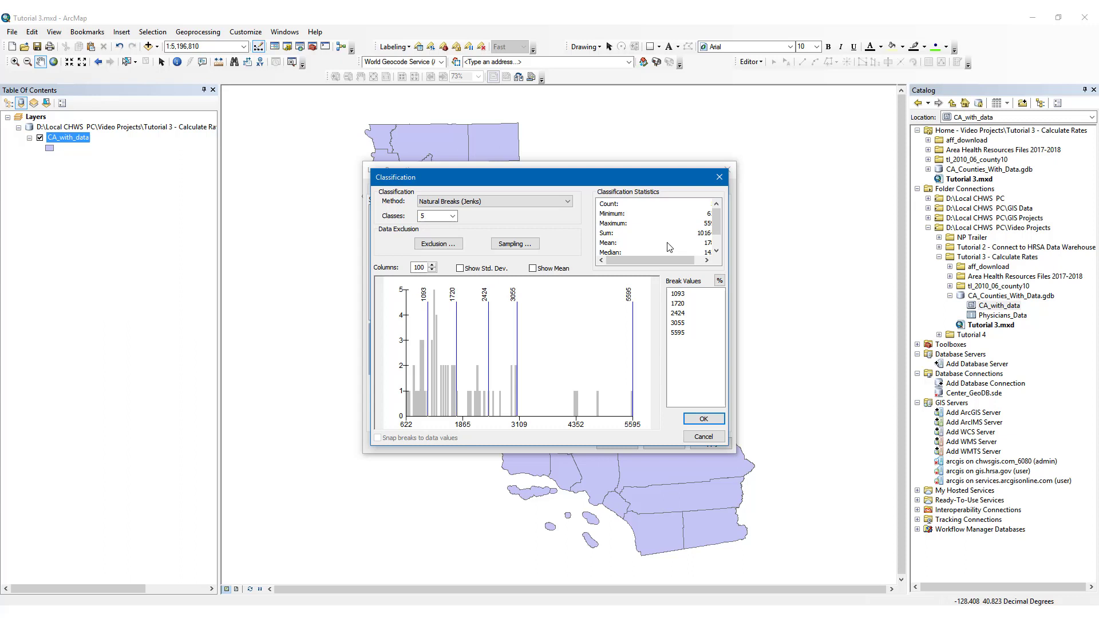
pyautogui.click(567, 202)
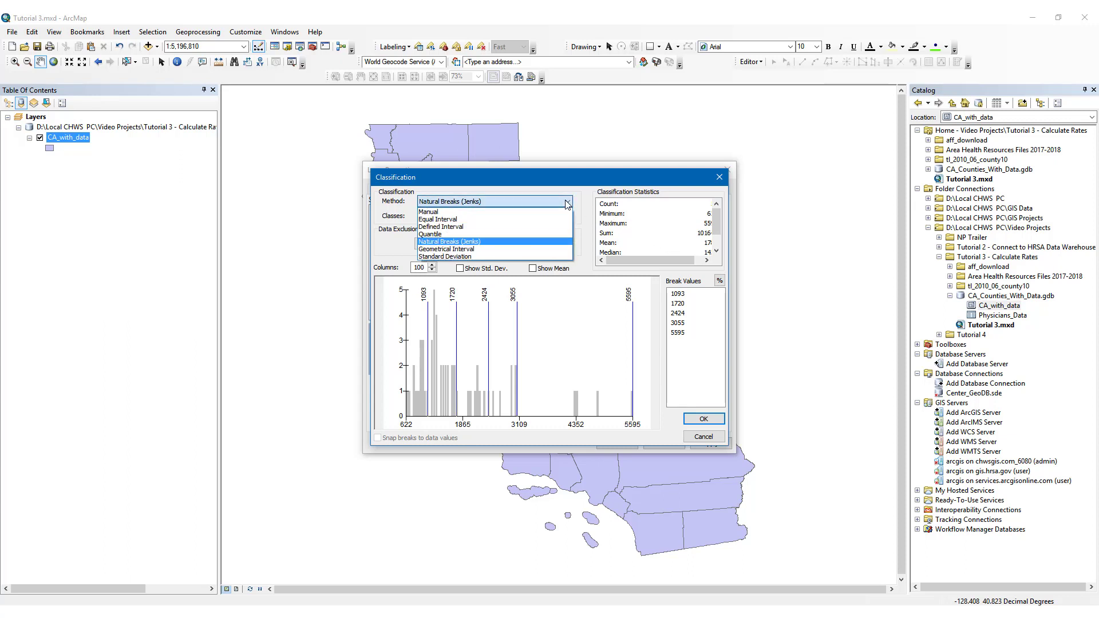
pyautogui.click(551, 234)
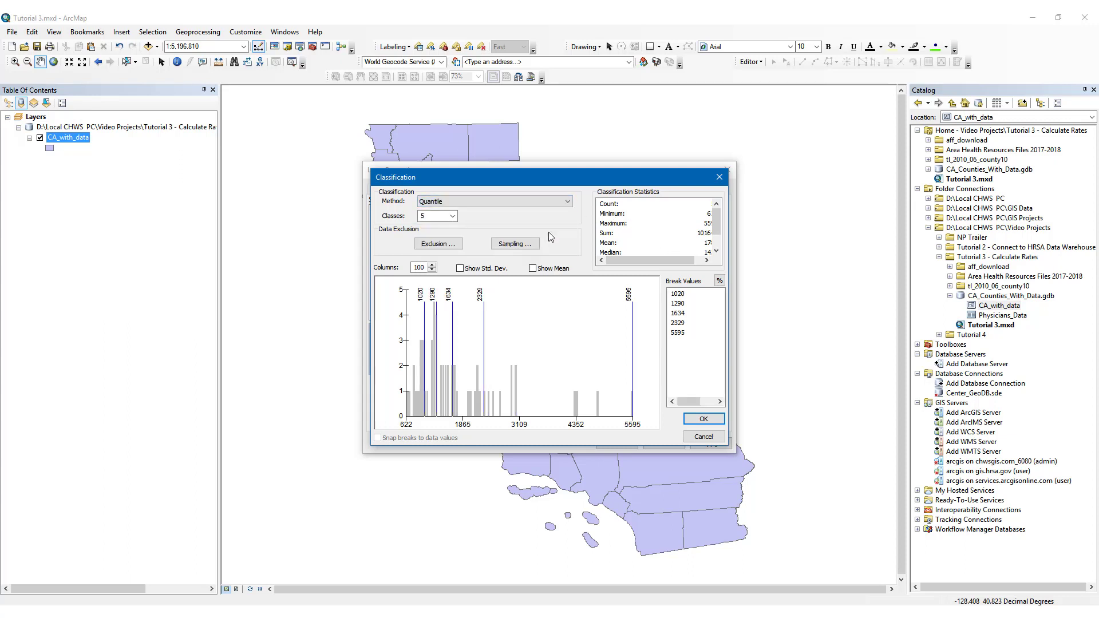
pyautogui.click(702, 420)
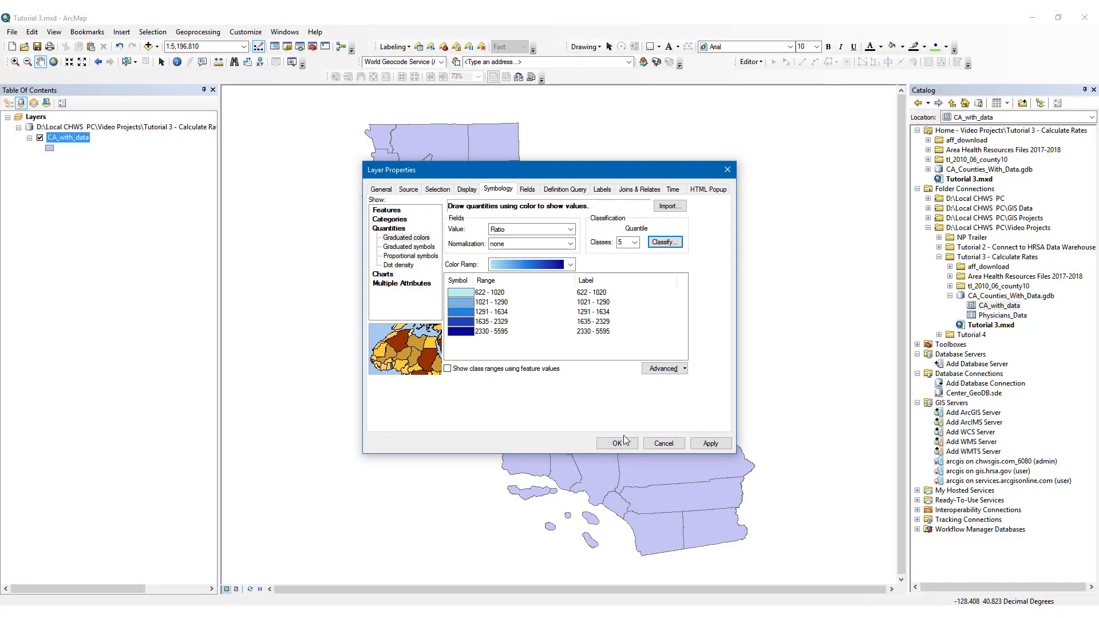
pyautogui.click(623, 445)
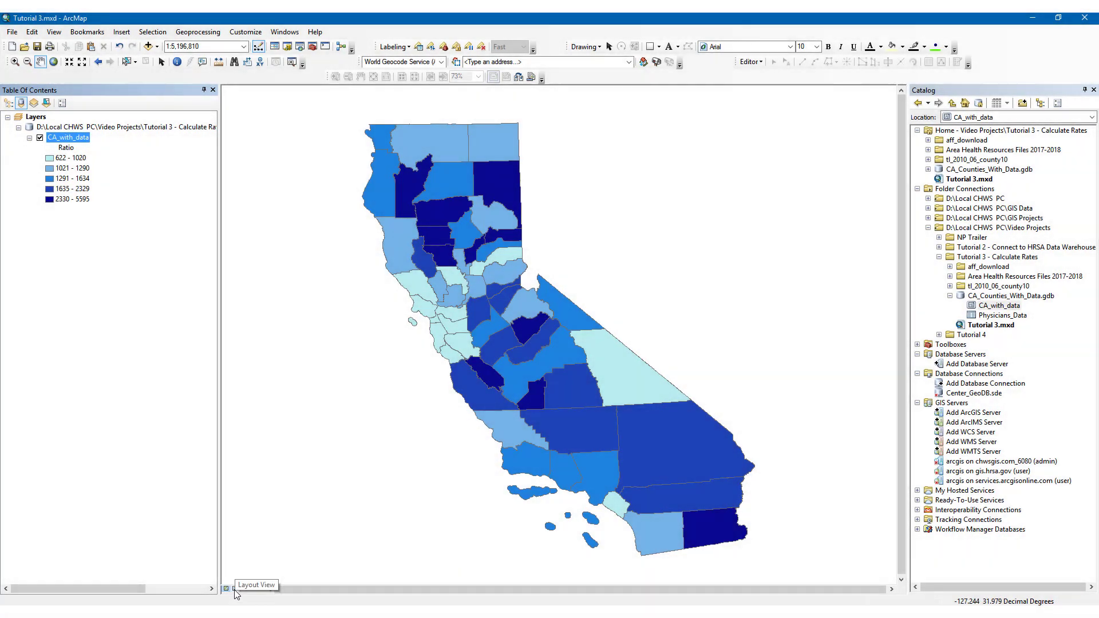
# - In Layout View, insert a CA_with_data legend titled 'Population-to-Physician Ratio'
pyautogui.click(235, 589)
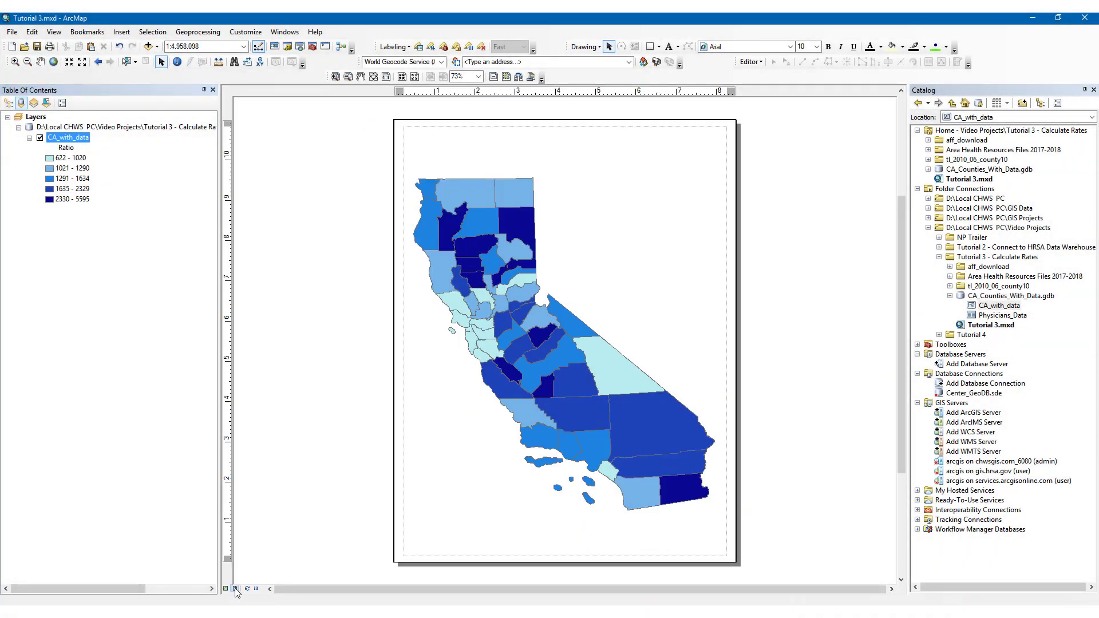
pyautogui.click(121, 32)
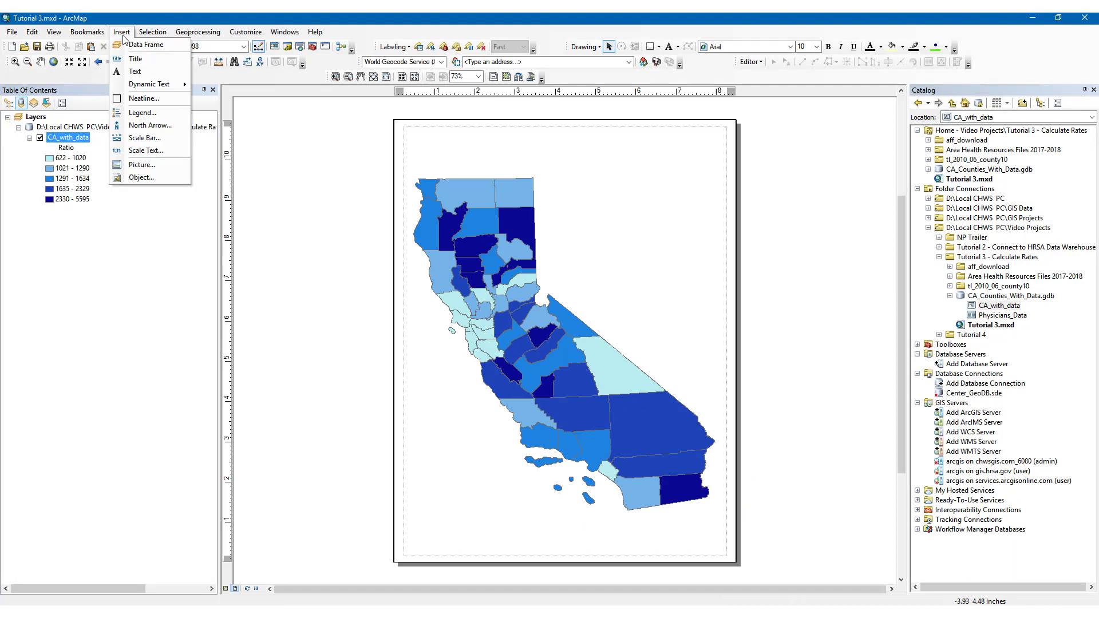
pyautogui.click(149, 113)
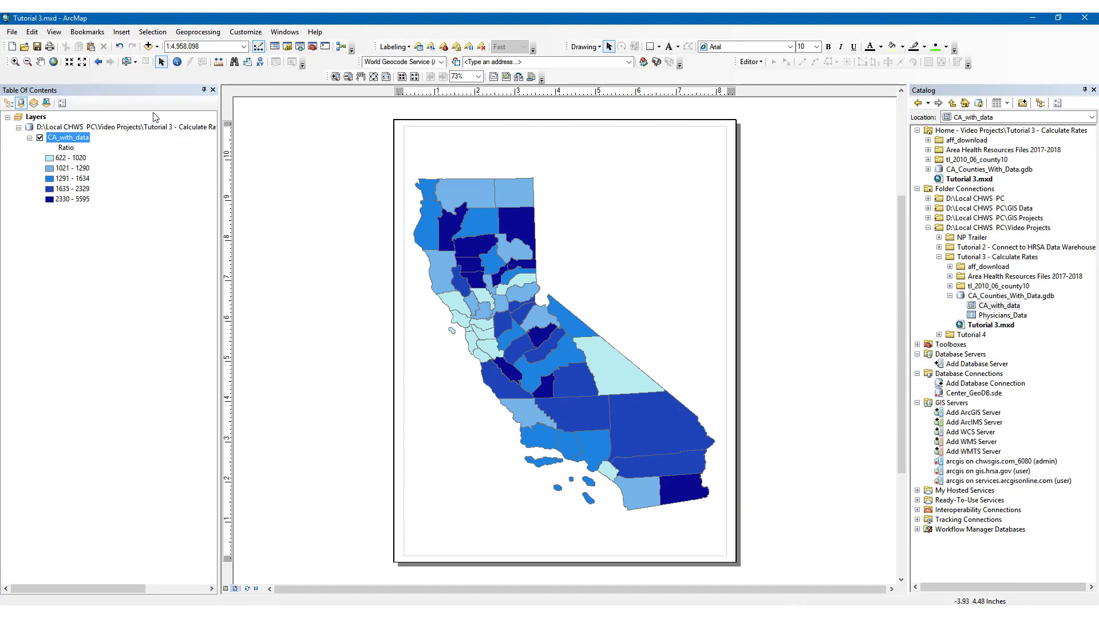
pyautogui.click(640, 421)
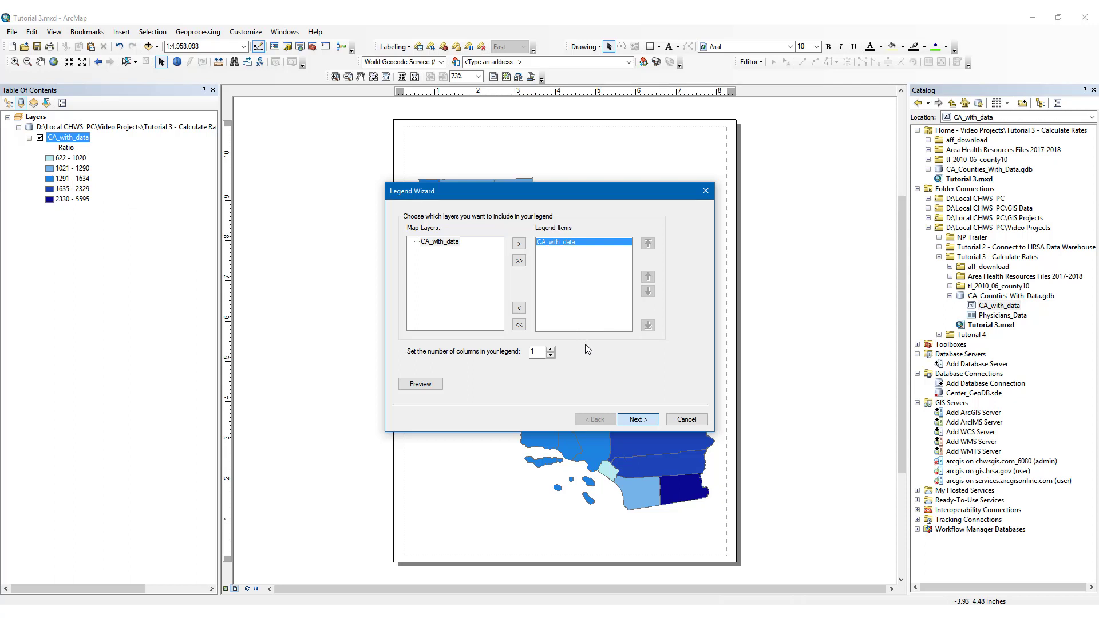
pyautogui.press('Return')
pyautogui.doubleClick(472, 247)
pyautogui.write('Population-to-Physician Ratio')
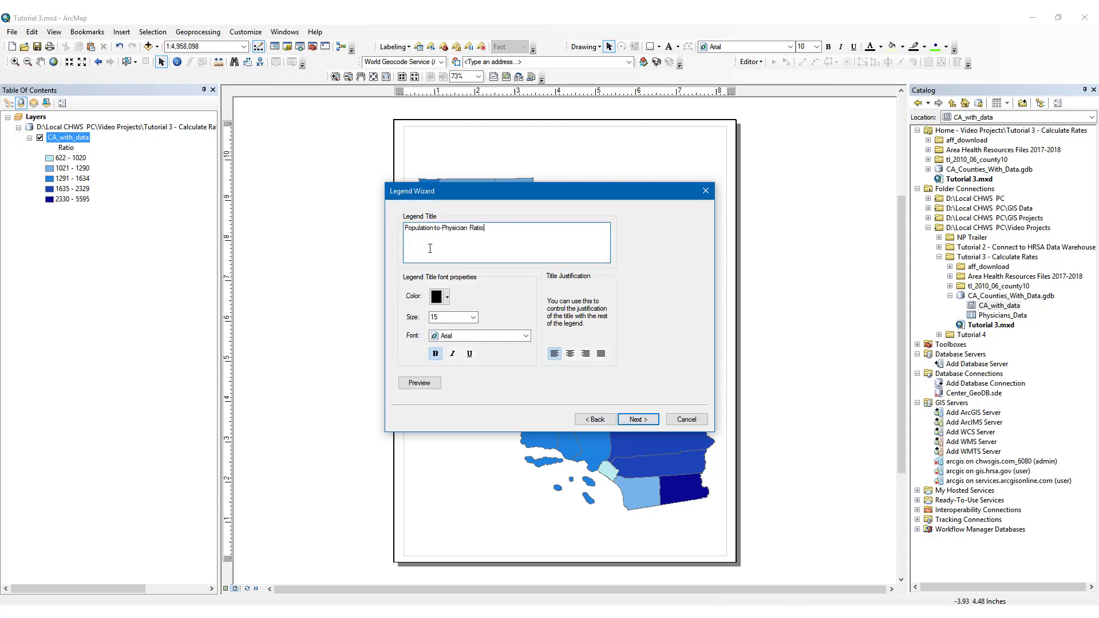
pyautogui.click(639, 420)
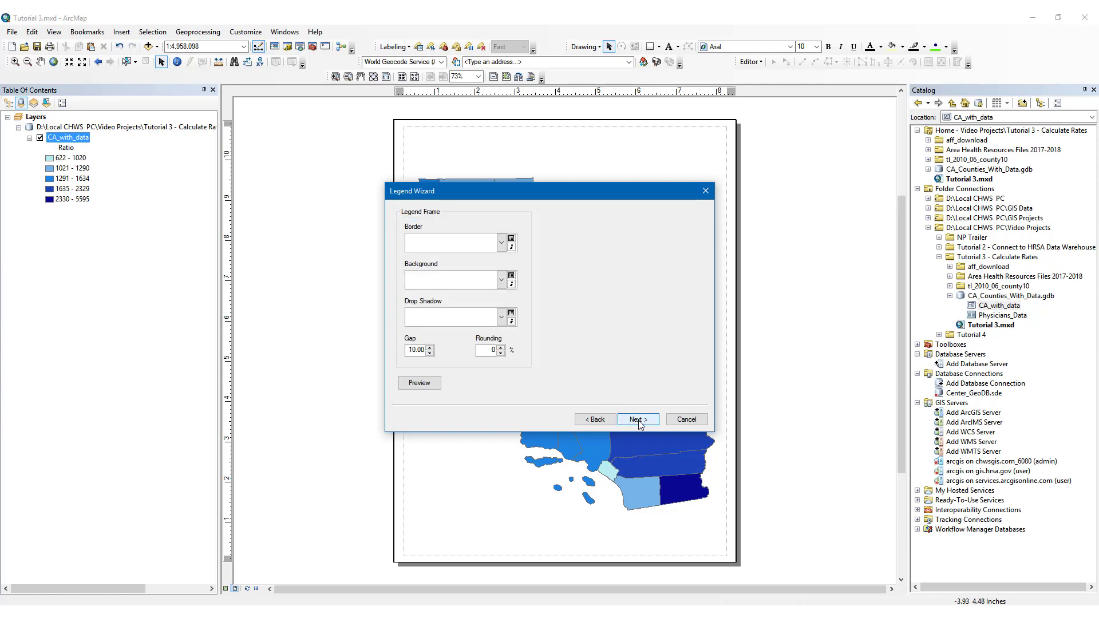
pyautogui.click(638, 420)
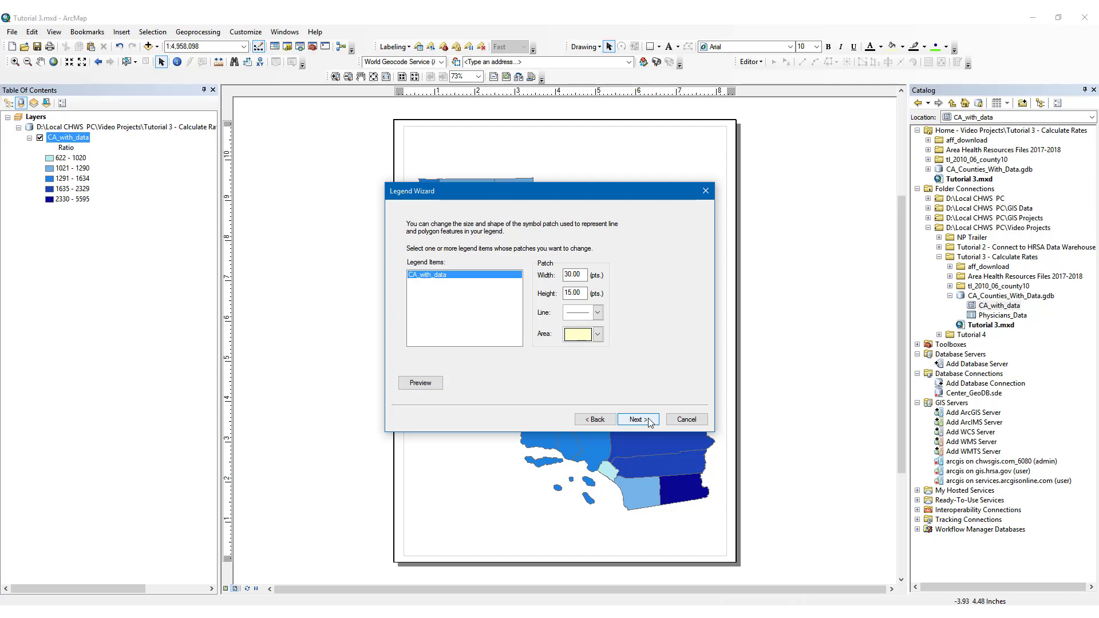
pyautogui.click(637, 420)
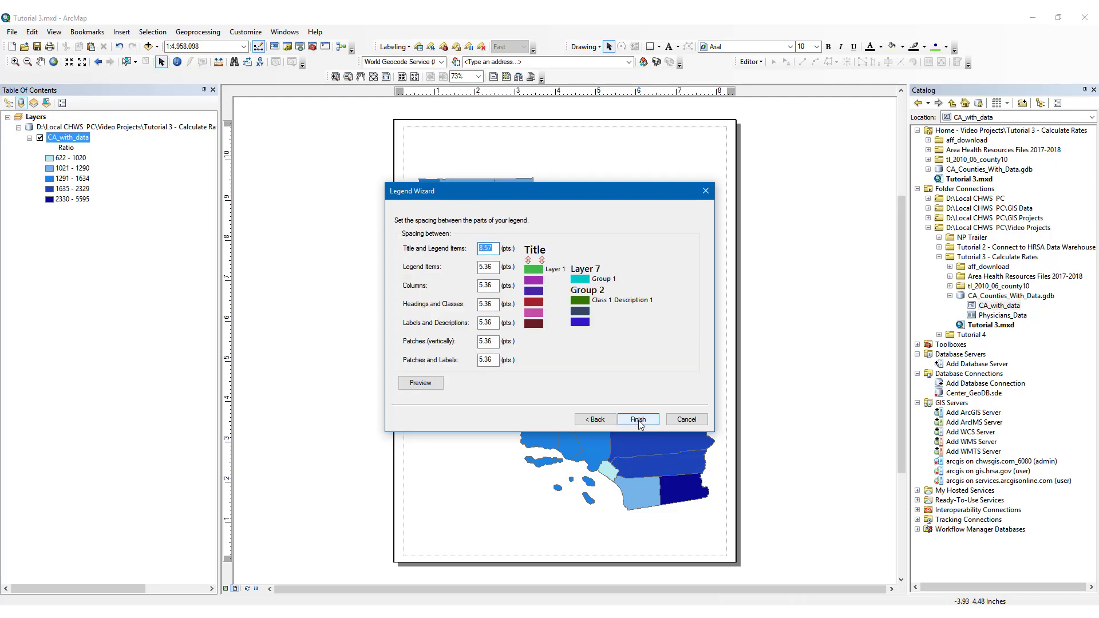
pyautogui.click(639, 419)
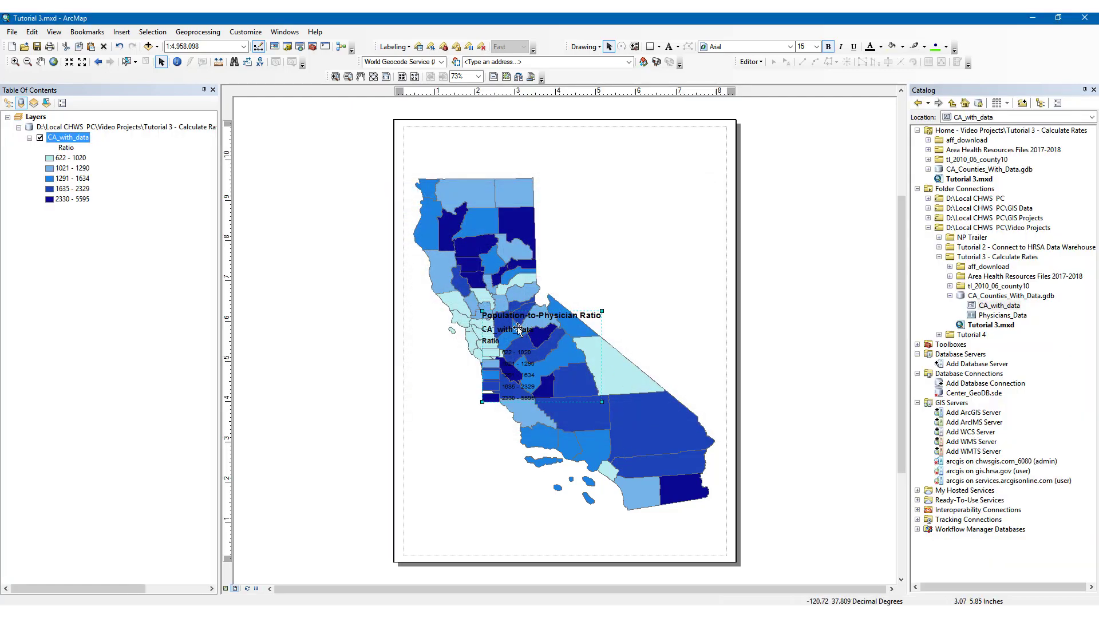
# - Drag the legend to the page's lower-left corner, below the county map
pyautogui.moveTo(508, 338); pyautogui.dragTo(434, 485)
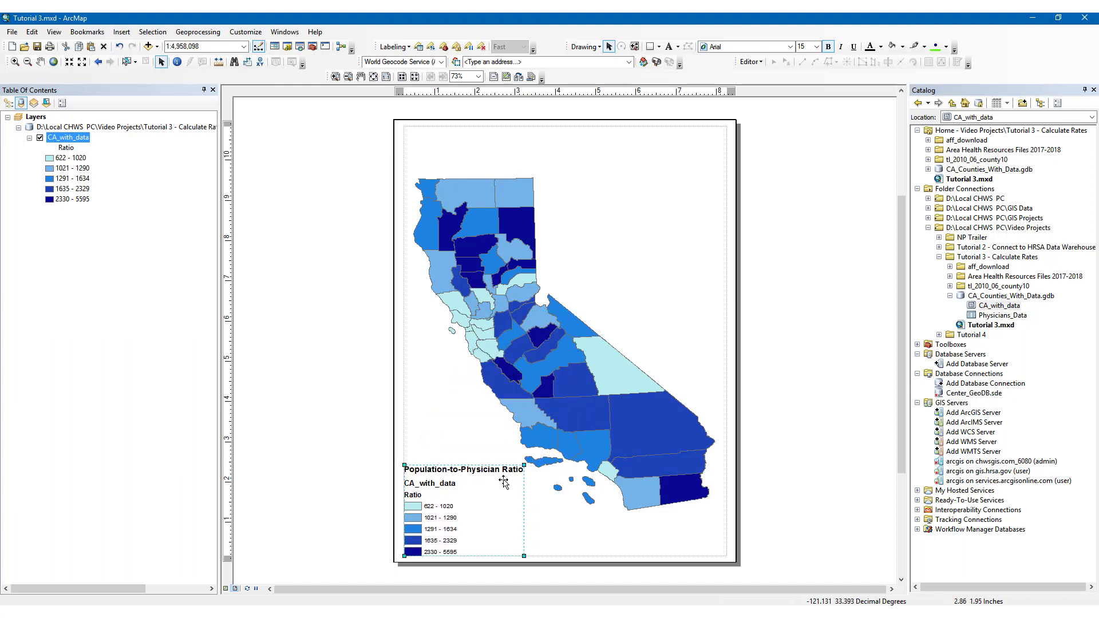
pyautogui.rightClick(470, 489)
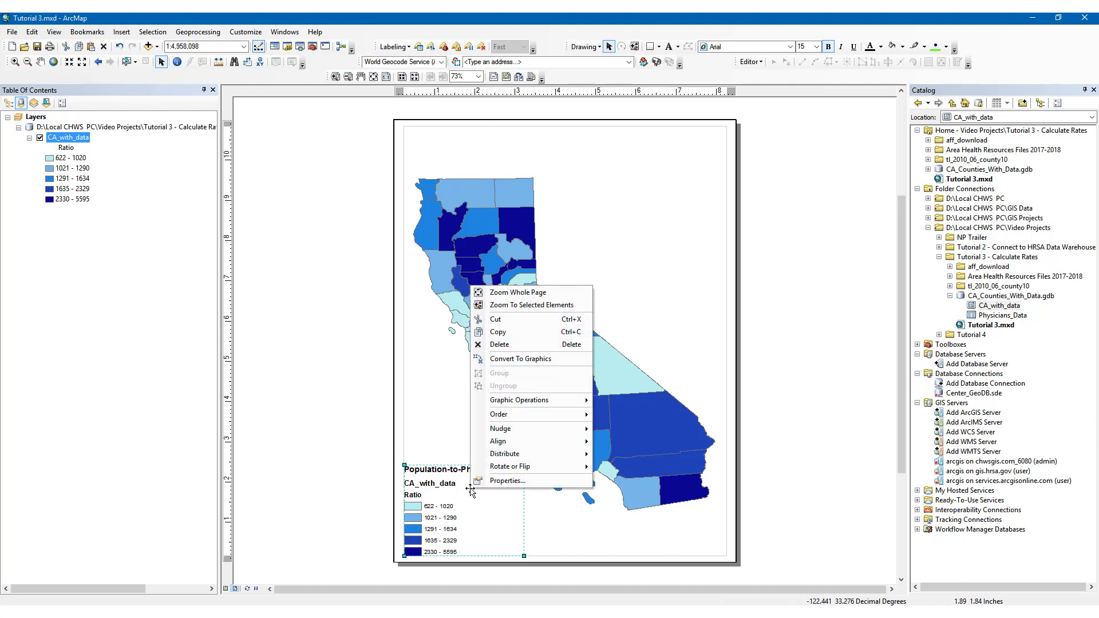
pyautogui.click(531, 358)
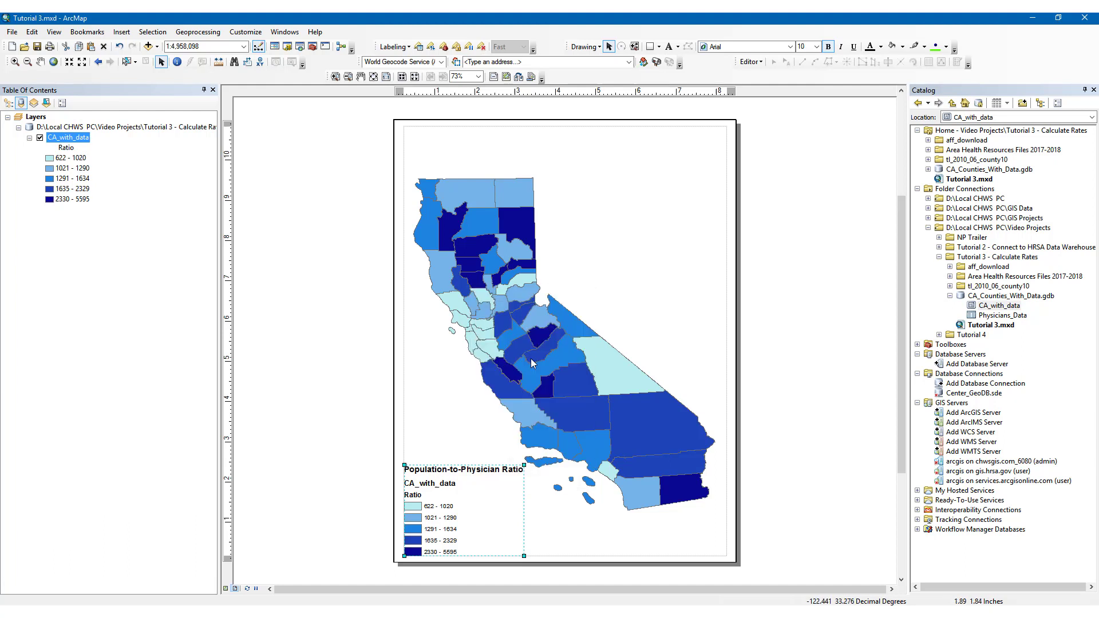
pyautogui.click(515, 389)
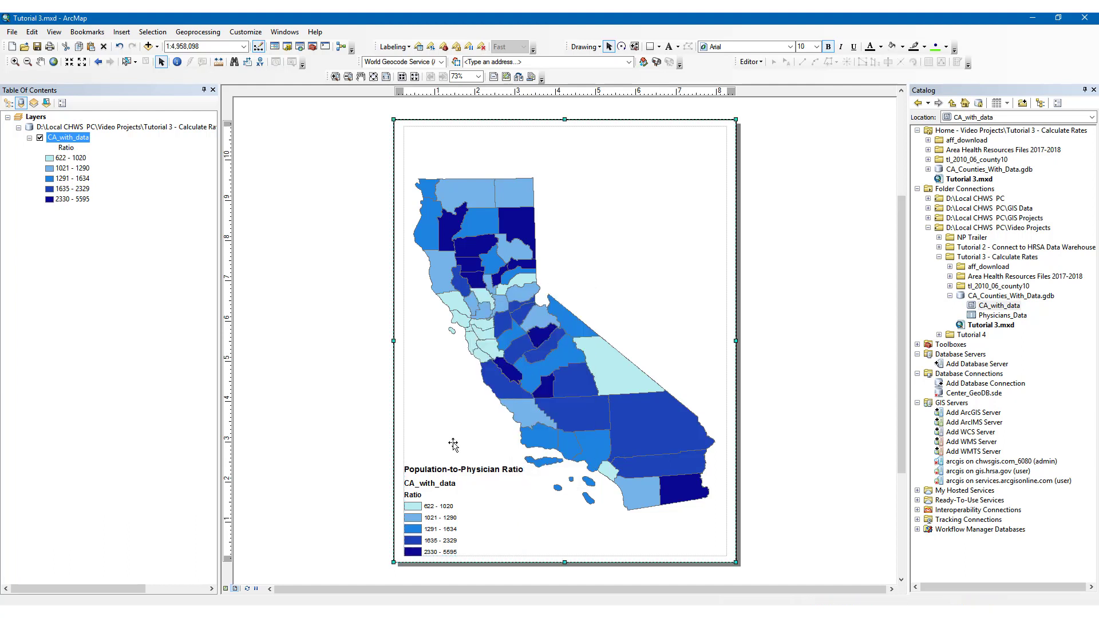
# - Ungroup the legend and delete its CA_with_data and Ratio labels
pyautogui.rightClick(451, 500)
pyautogui.click(442, 500)
pyautogui.rightClick(442, 499)
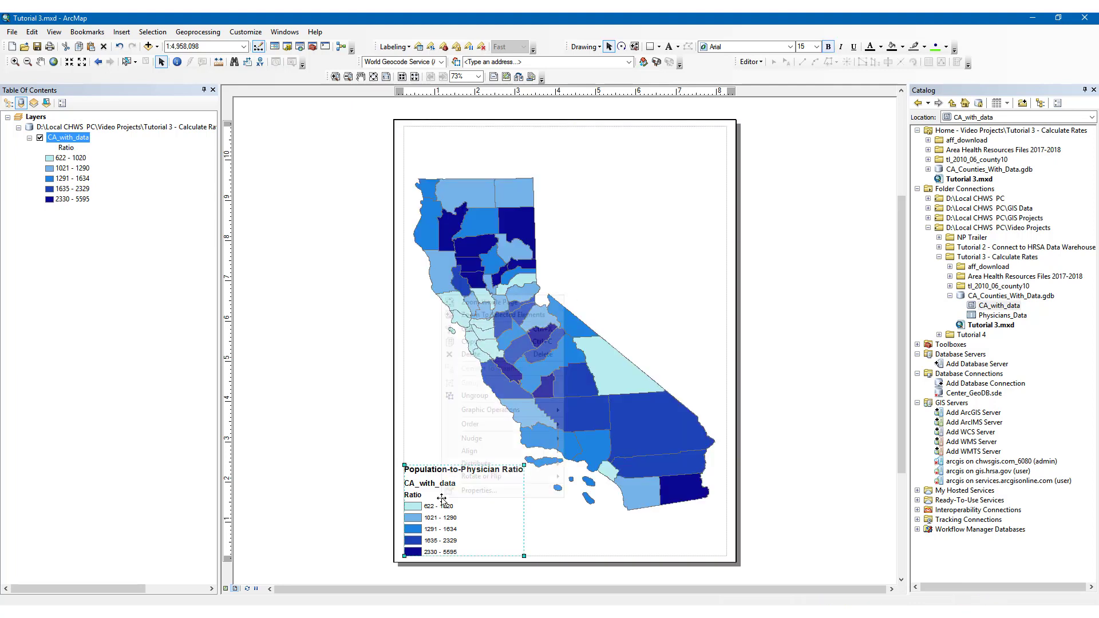
pyautogui.click(490, 397)
pyautogui.click(464, 446)
pyautogui.click(438, 484)
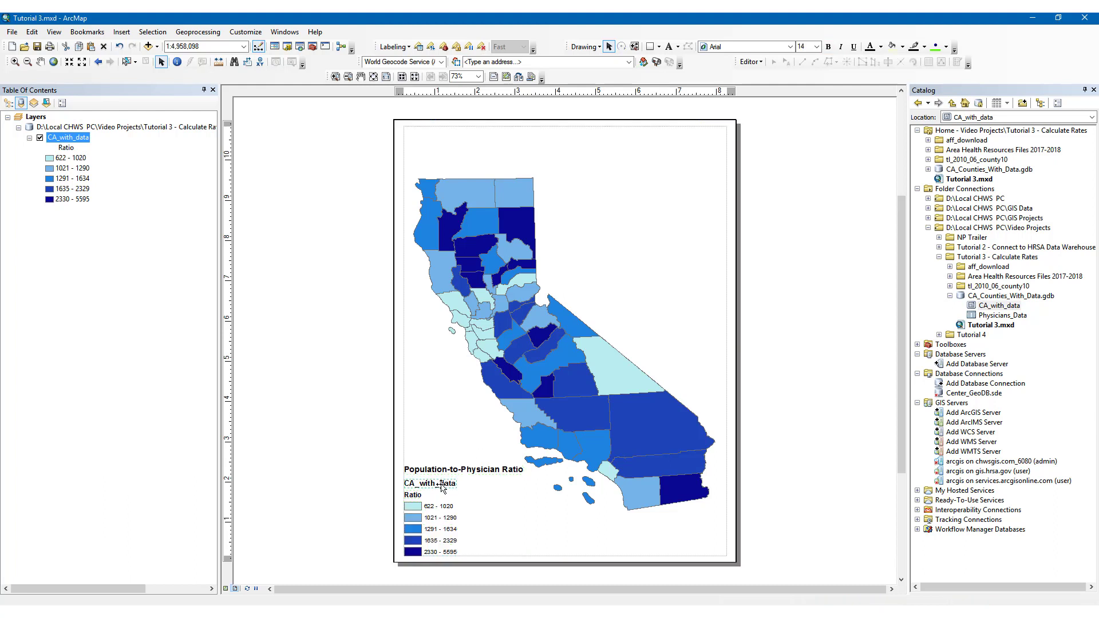
pyautogui.rightClick(418, 498)
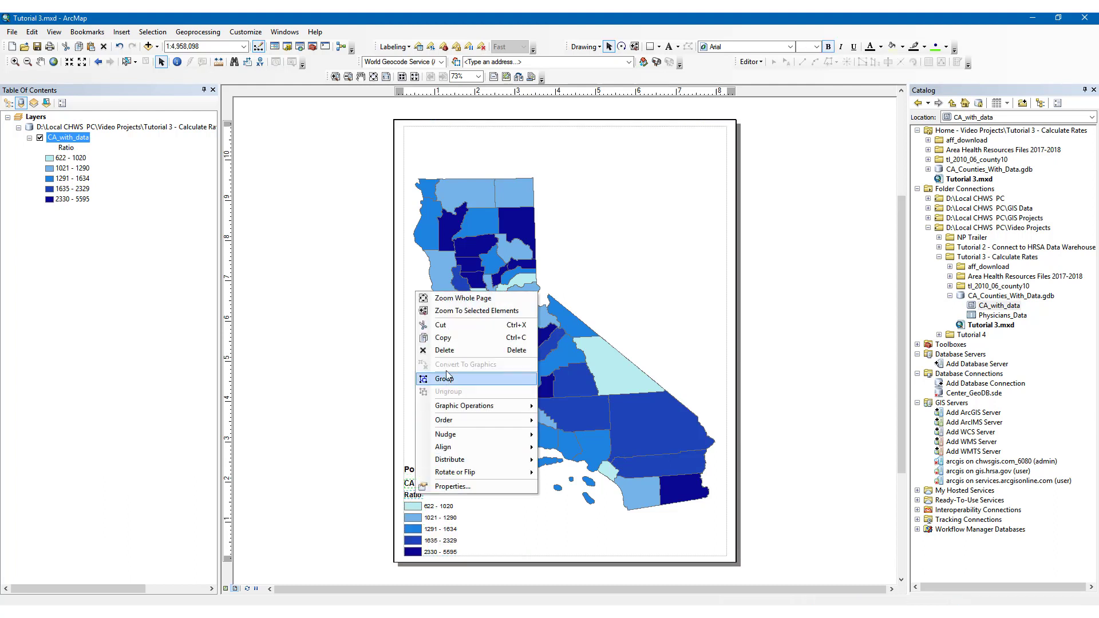
pyautogui.click(445, 350)
pyautogui.click(445, 455)
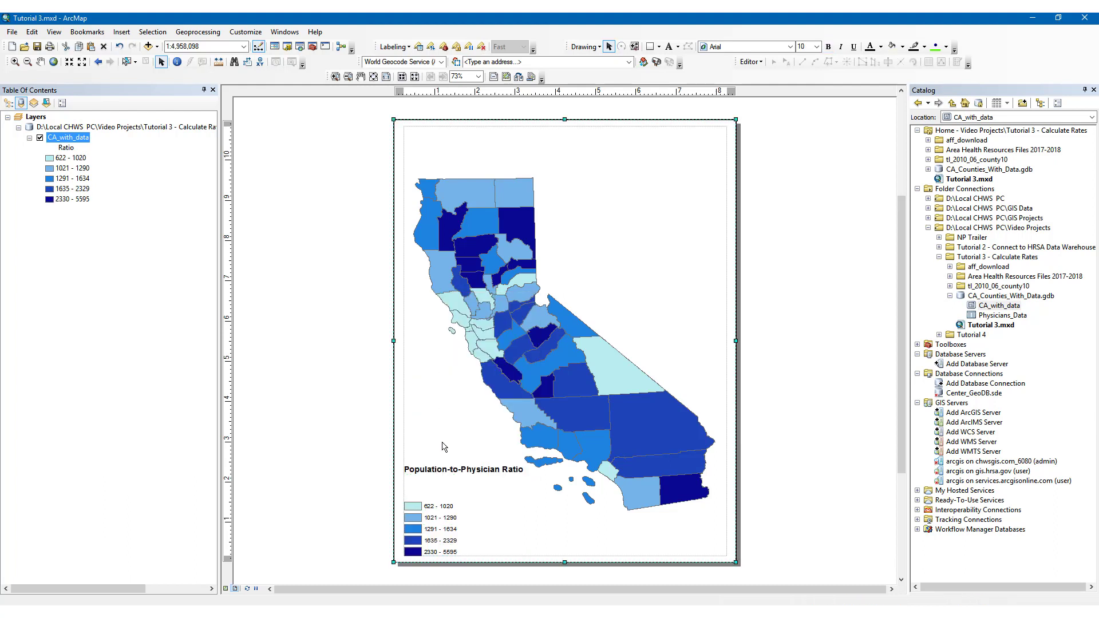
# - Move the Population-to-Physician Ratio heading down next to the five colour classes
pyautogui.click(446, 470)
pyautogui.hotkey('ctrl', 'c')
pyautogui.hotkey('ctrl', 'v')
pyautogui.moveTo(446, 470); pyautogui.dragTo(451, 494)
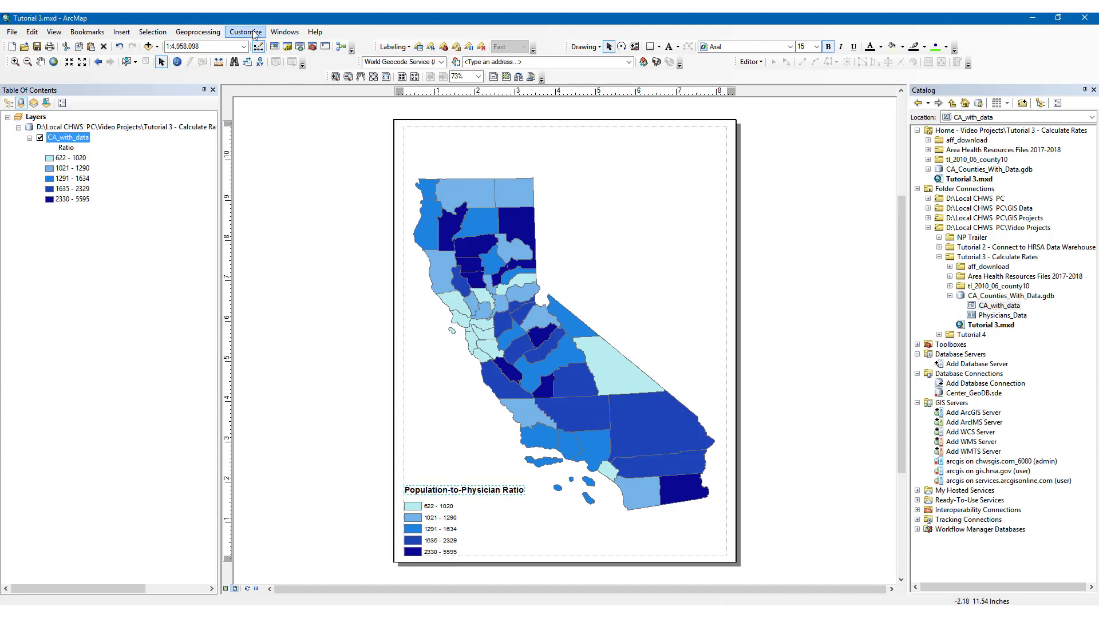
# - Insert the map title 'Population-to-Physician Ratio by County in California, 2016'
pyautogui.click(121, 32)
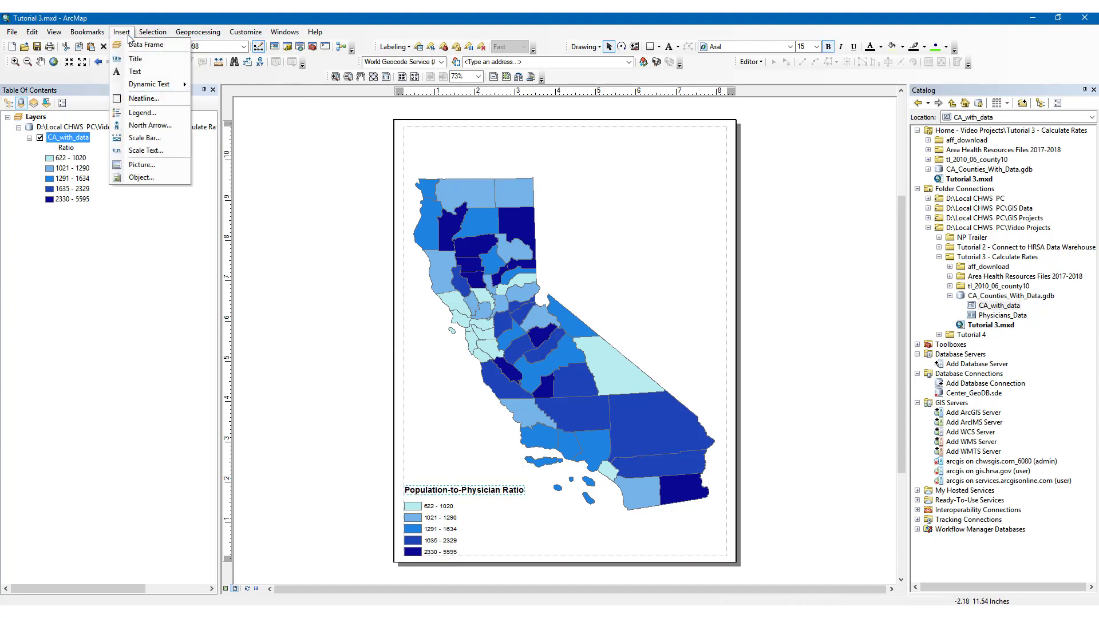
pyautogui.click(138, 64)
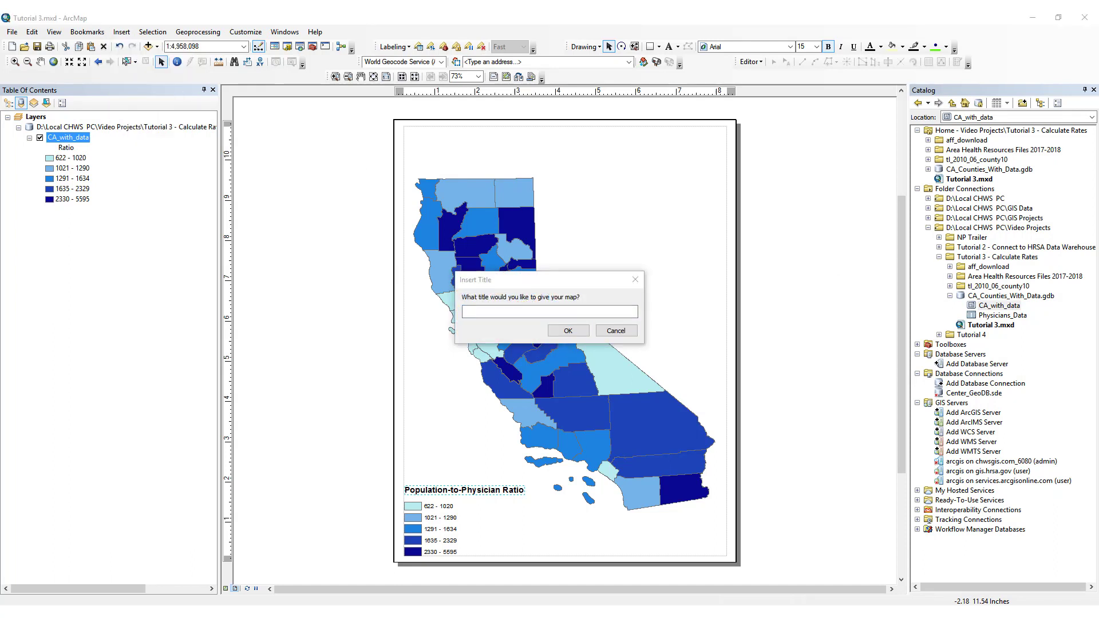
pyautogui.write('Population-to-Physician Ratio by County in California, 2016')
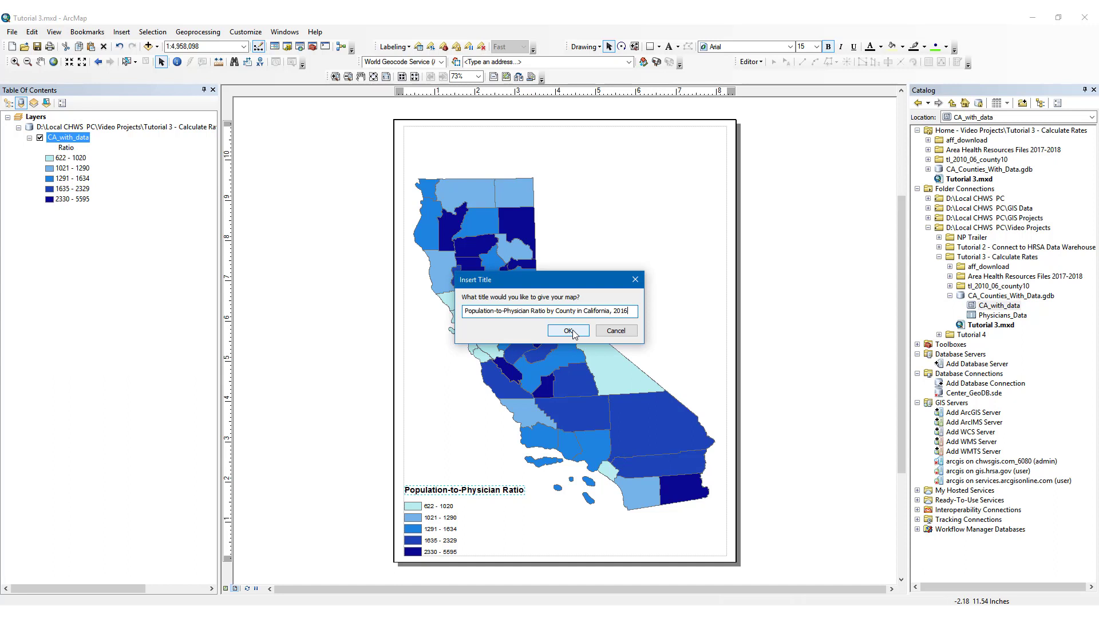
pyautogui.click(573, 331)
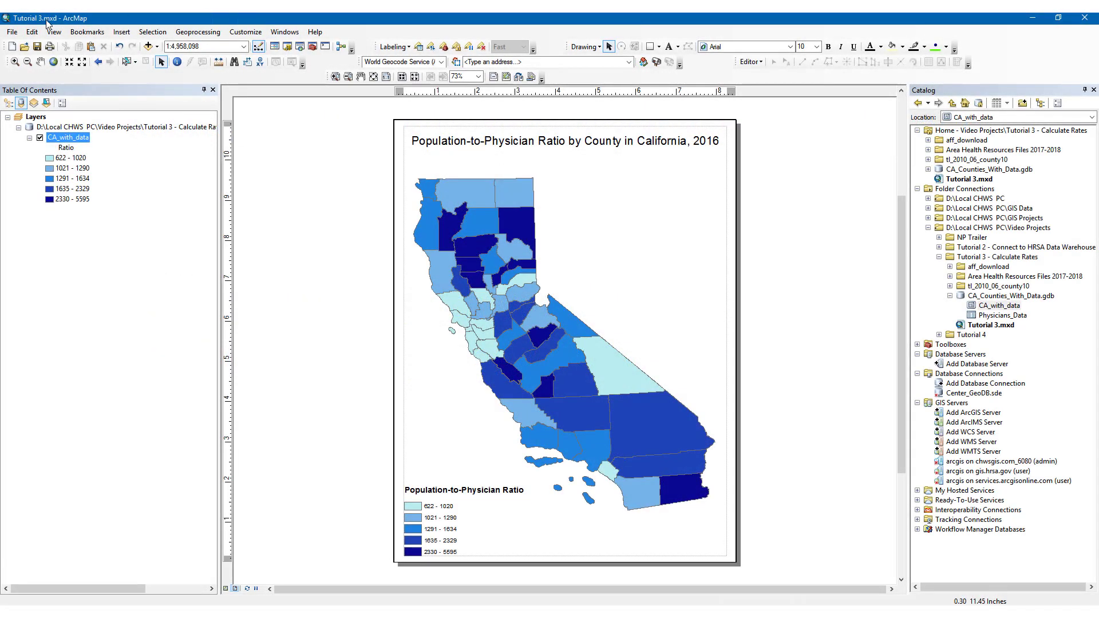
# - Export the layout to the Desktop as Tutorial 3.jpg, a JPEG at 300 dpi
pyautogui.click(16, 34)
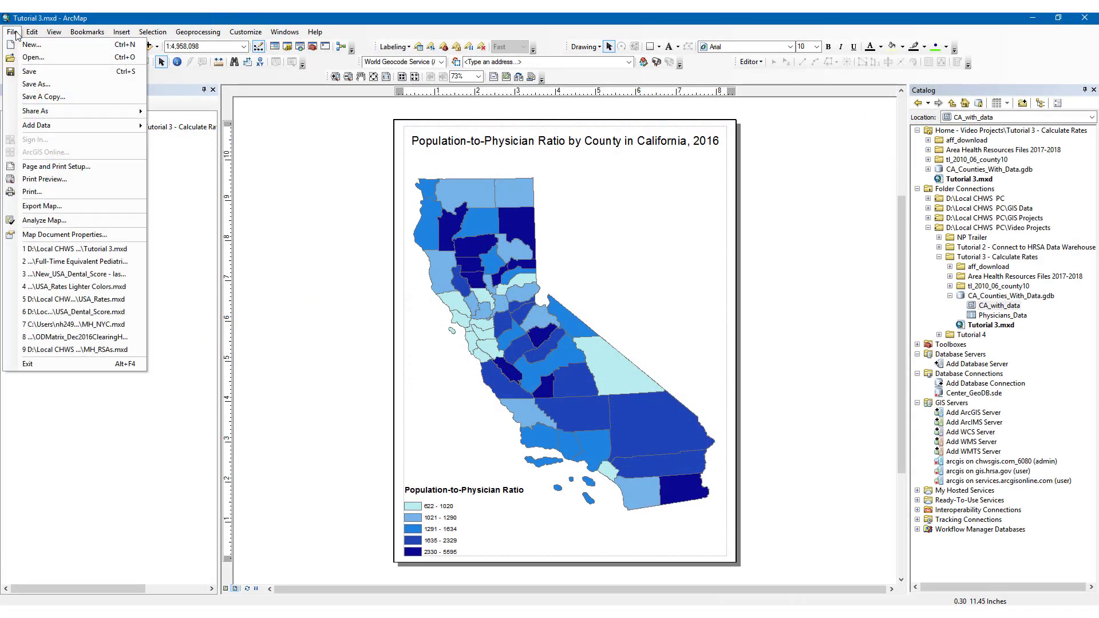
pyautogui.click(53, 207)
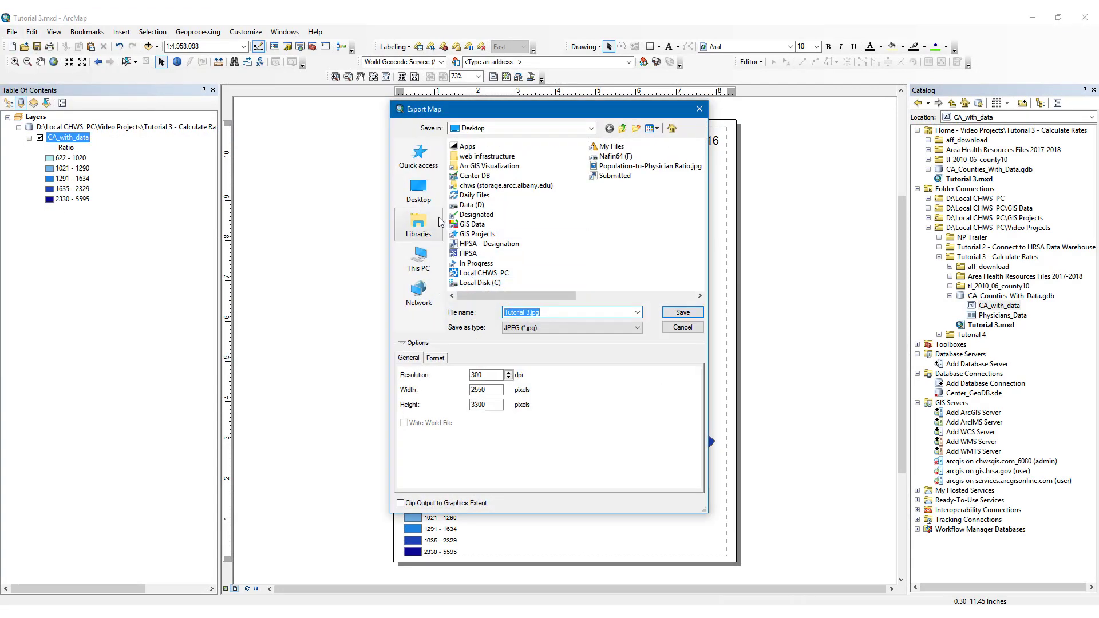
pyautogui.click(418, 190)
pyautogui.click(508, 312)
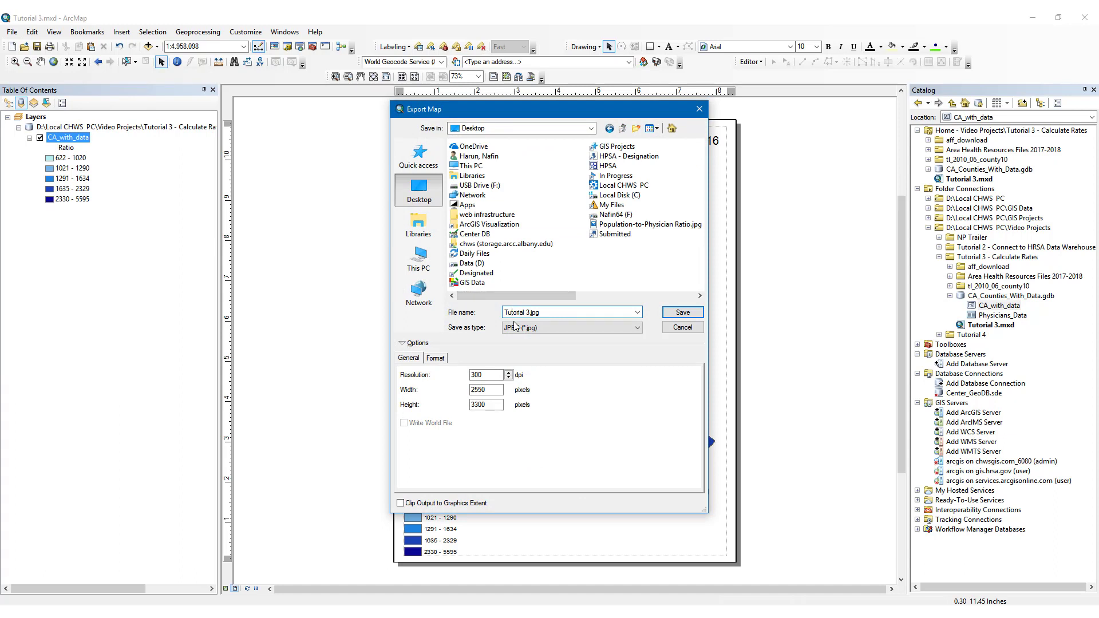
pyautogui.click(515, 325)
pyautogui.click(515, 395)
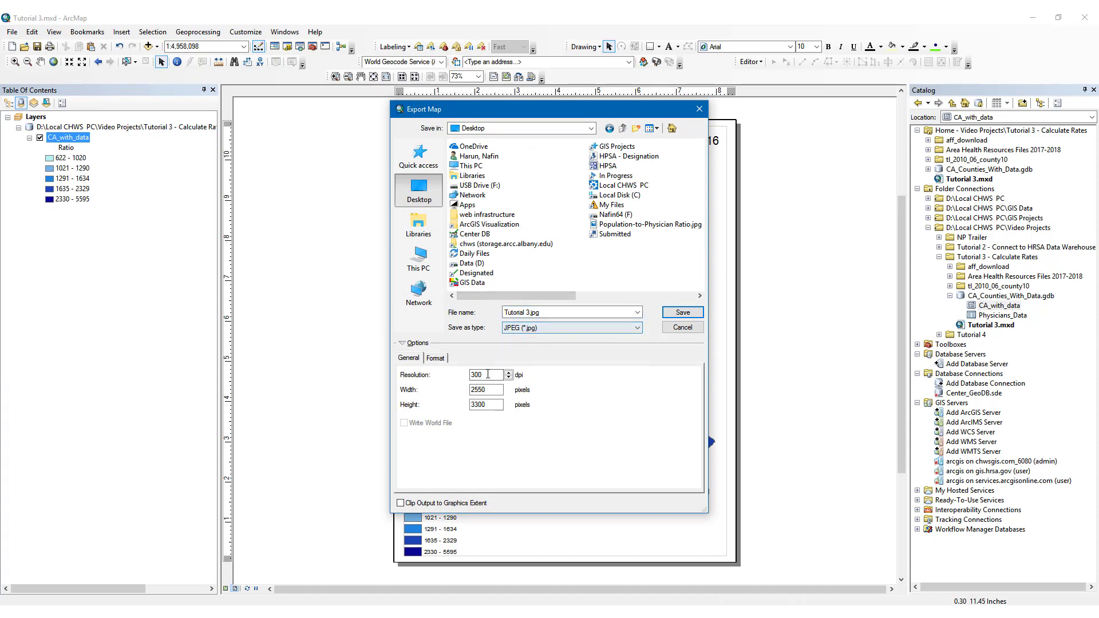
pyautogui.click(488, 374)
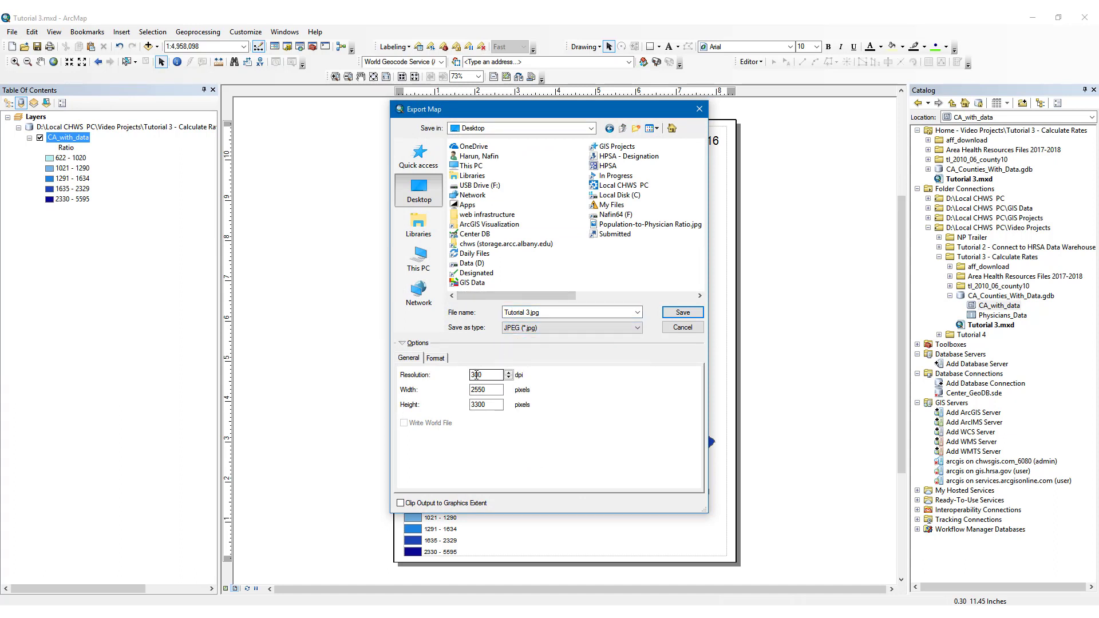
pyautogui.click(686, 313)
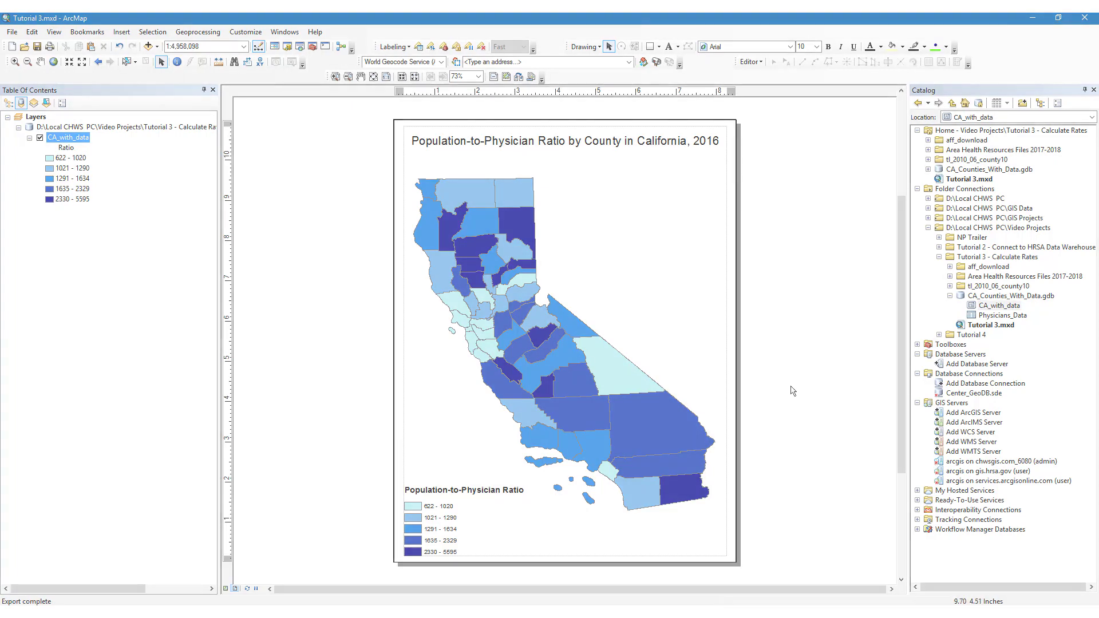